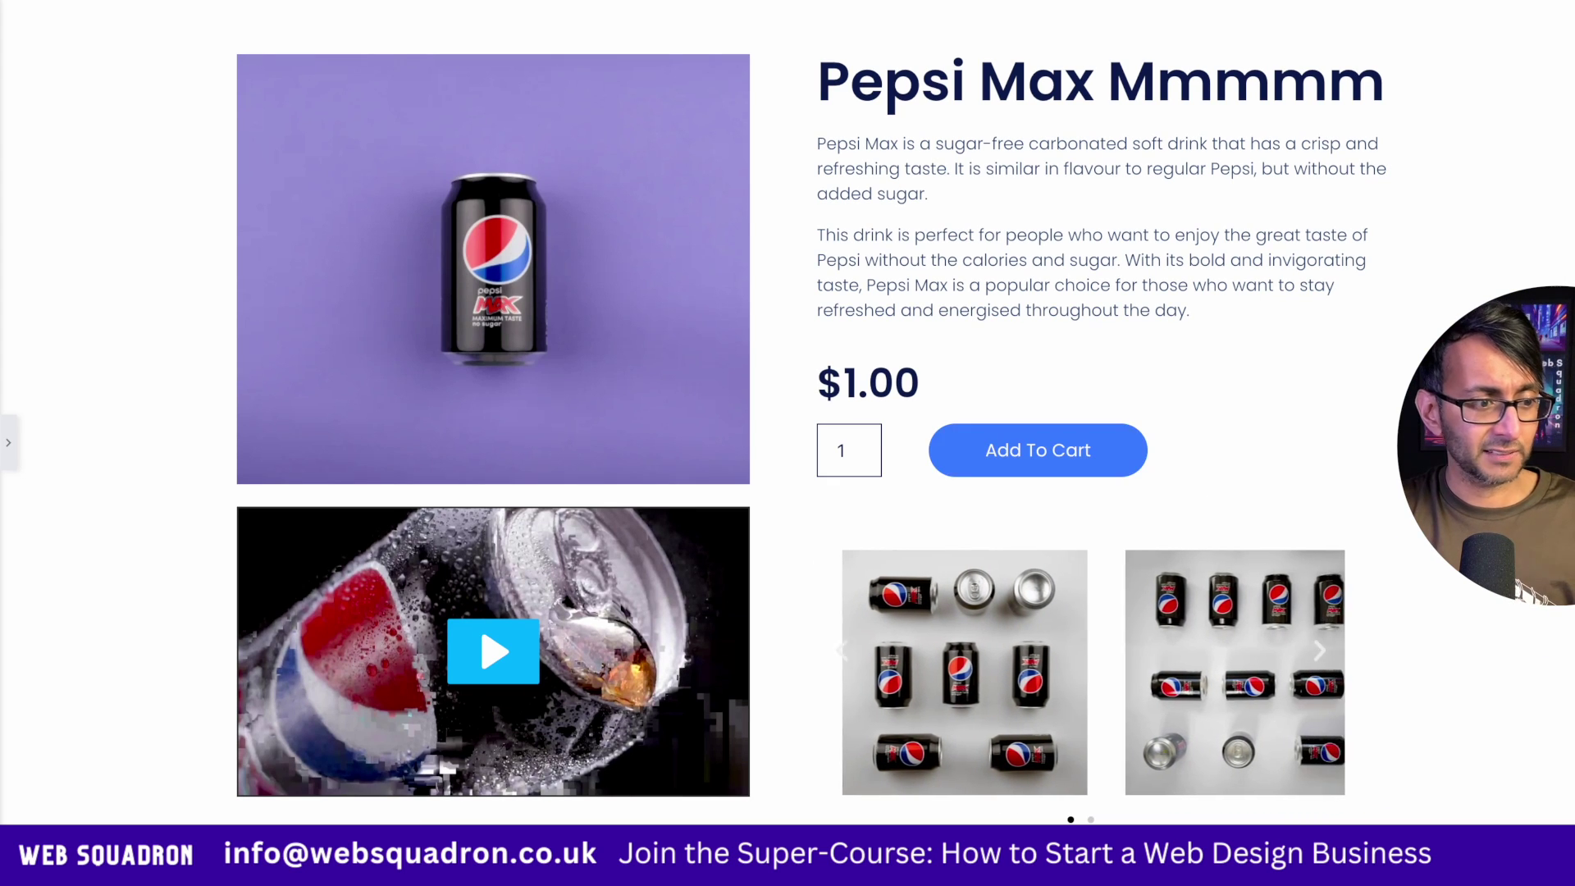
Inspect the settings of the product title, product content, price and Add To Cart widgets in the template.
{"action": "left_click", "coordinate": [8, 443]}
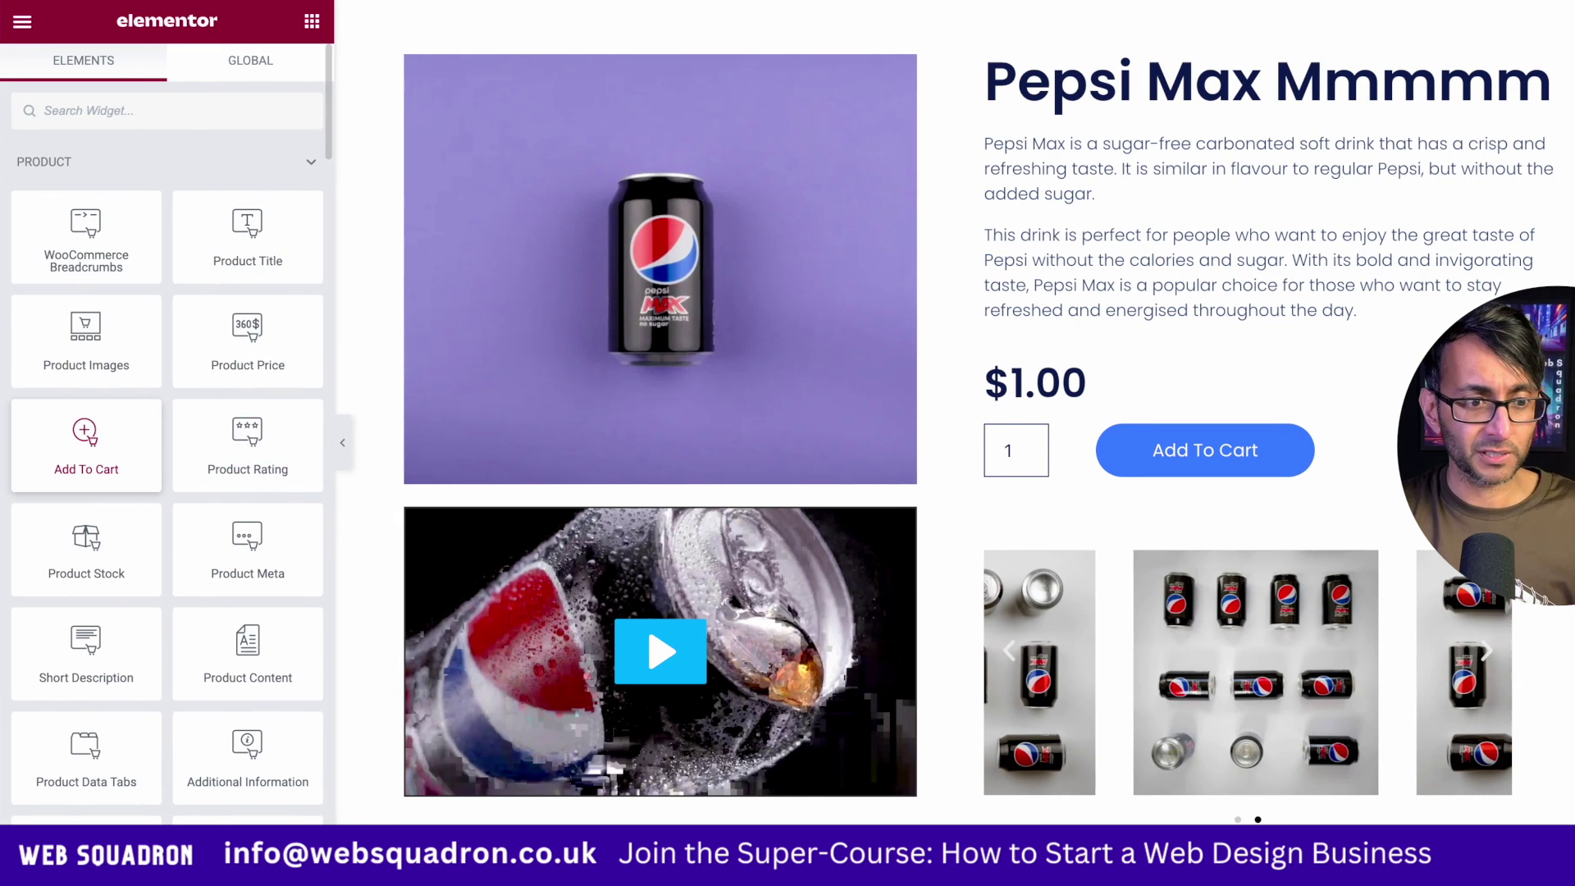
{"action": "left_click", "coordinate": [1267, 82]}
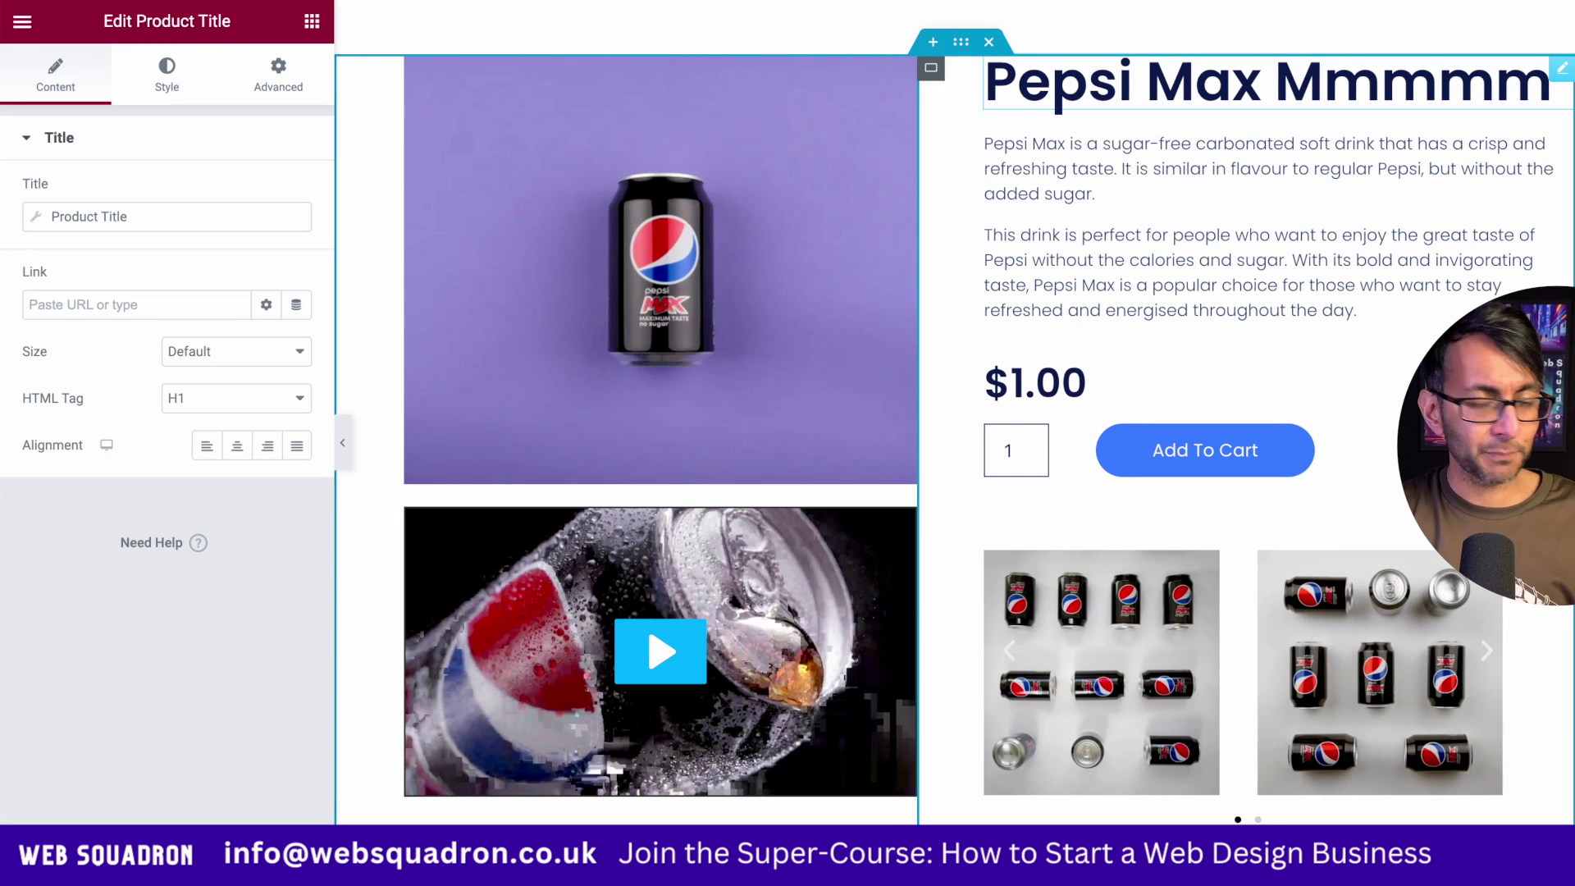
{"action": "left_click", "coordinate": [1267, 226]}
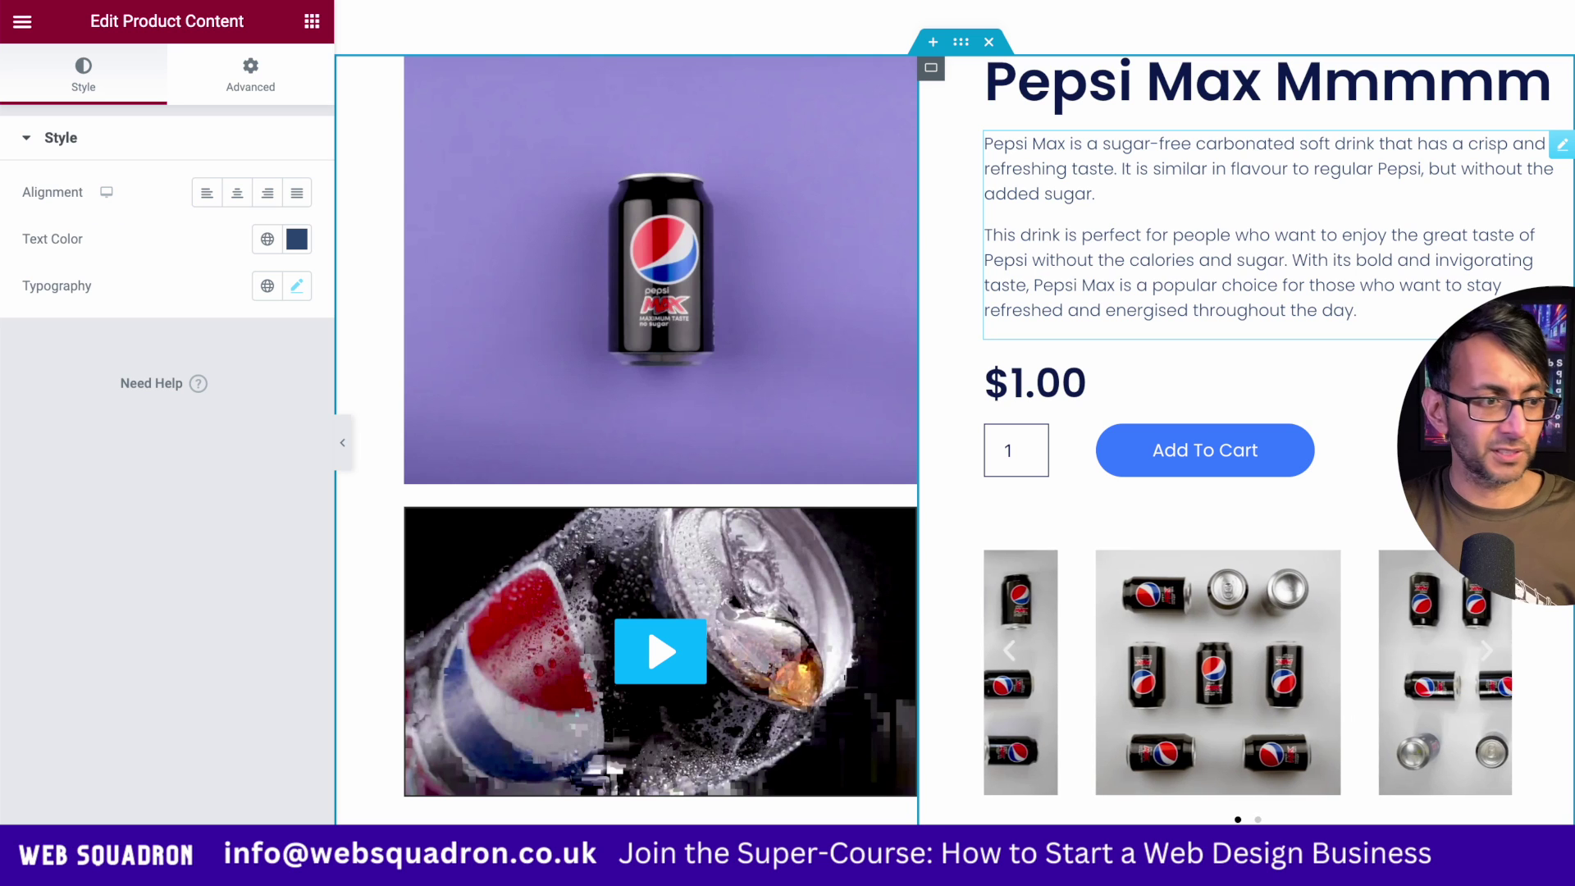
{"action": "left_click", "coordinate": [1267, 382]}
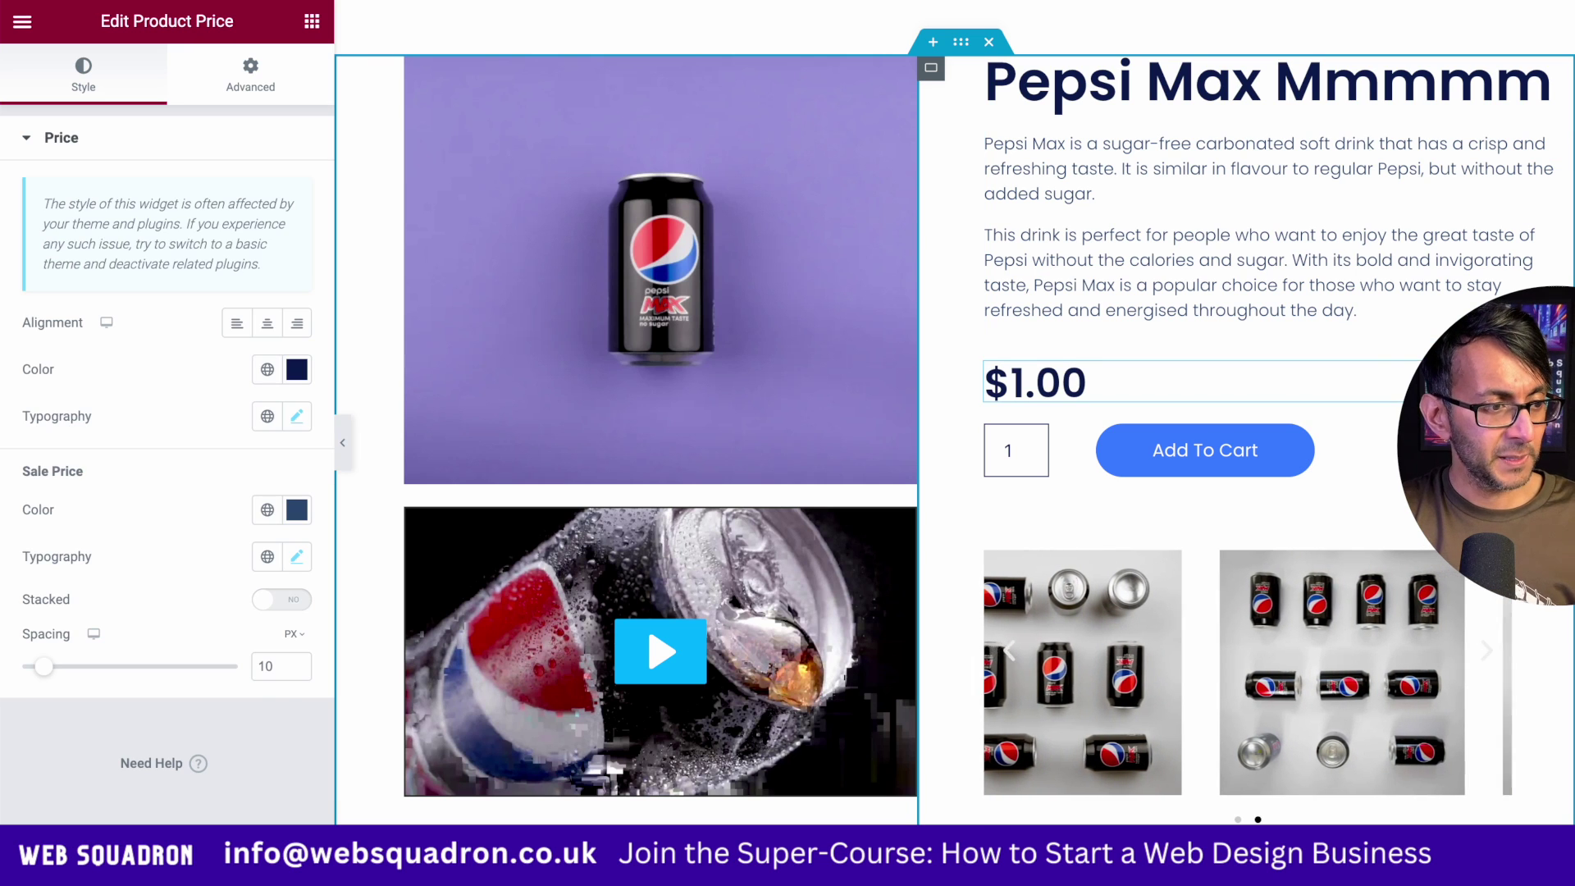
{"action": "left_click", "coordinate": [1205, 449]}
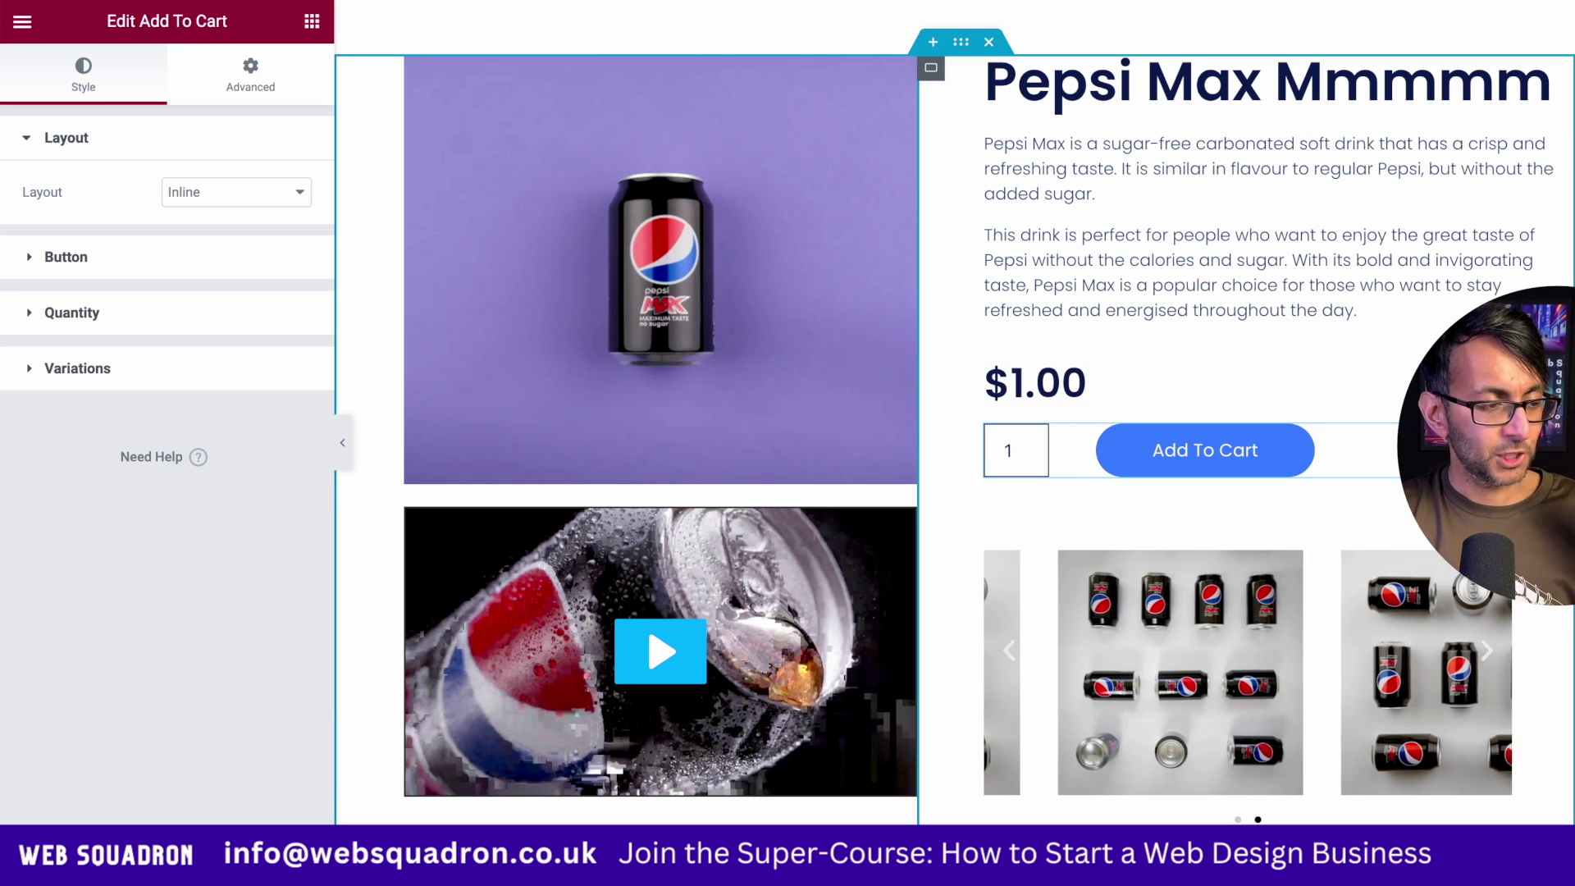
Compare this template's Featured Image widget with the Product Images widget used in the other product template.
{"action": "key", "text": "ctrl+Tab"}
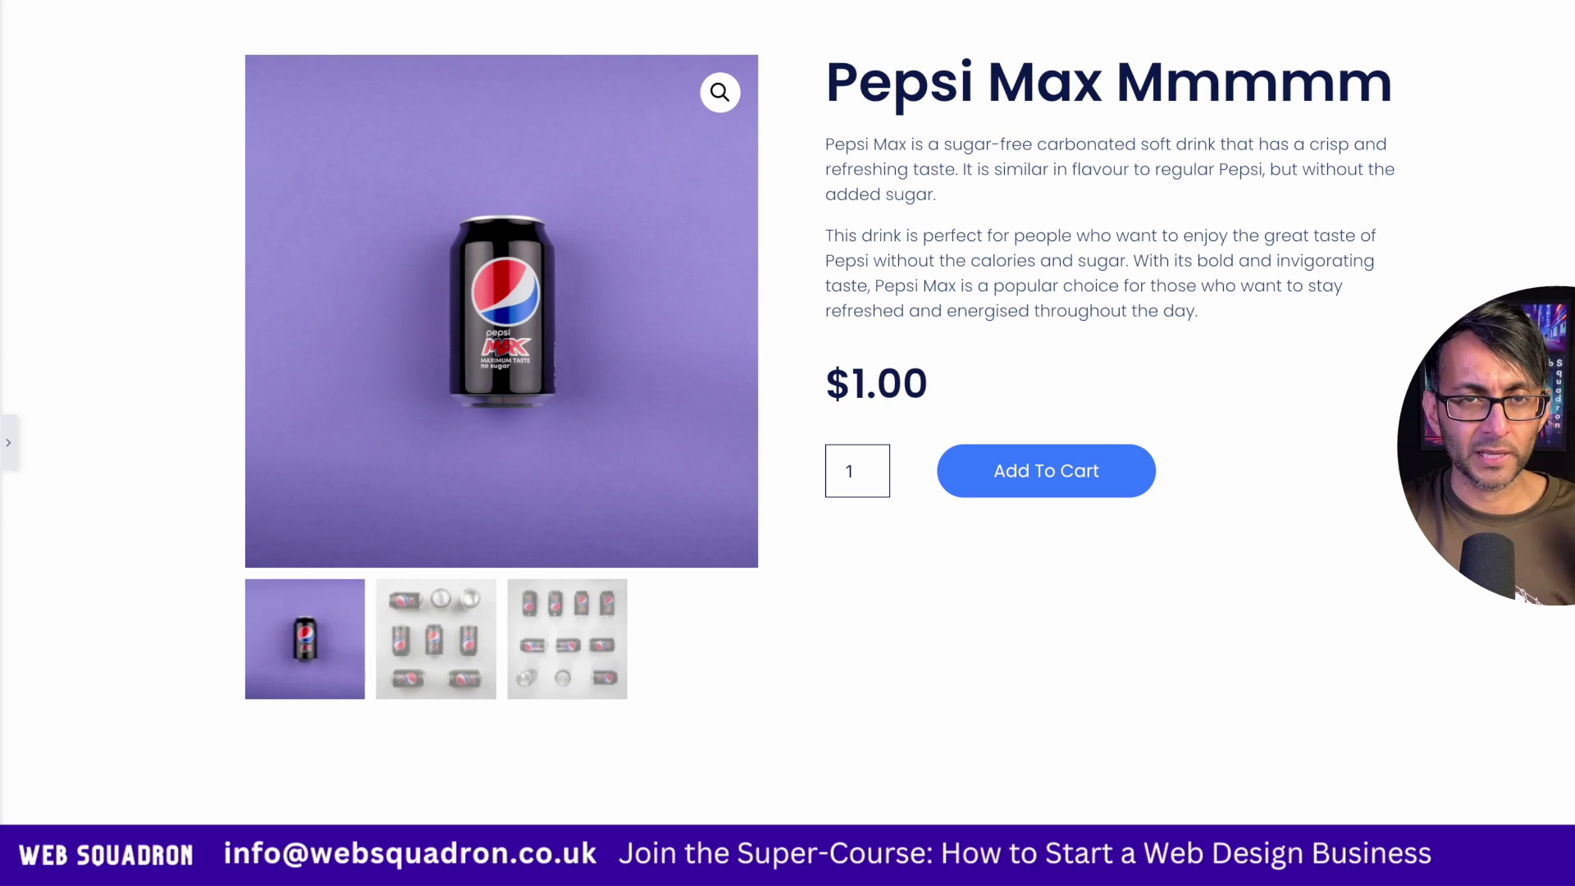
{"action": "key", "text": "ctrl+p"}
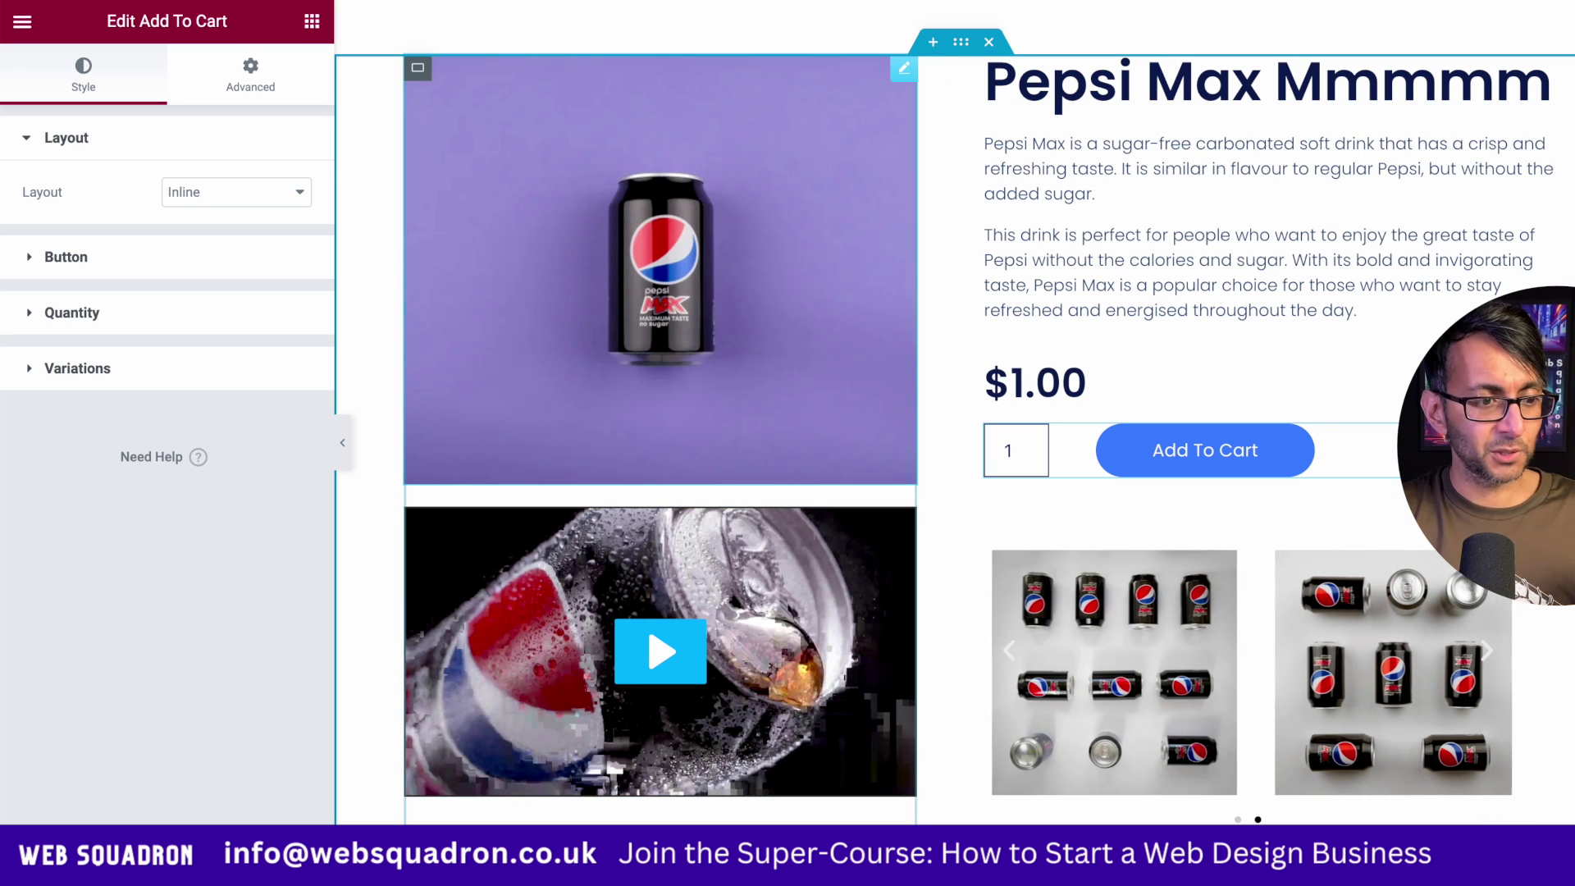
{"action": "left_click", "coordinate": [904, 67]}
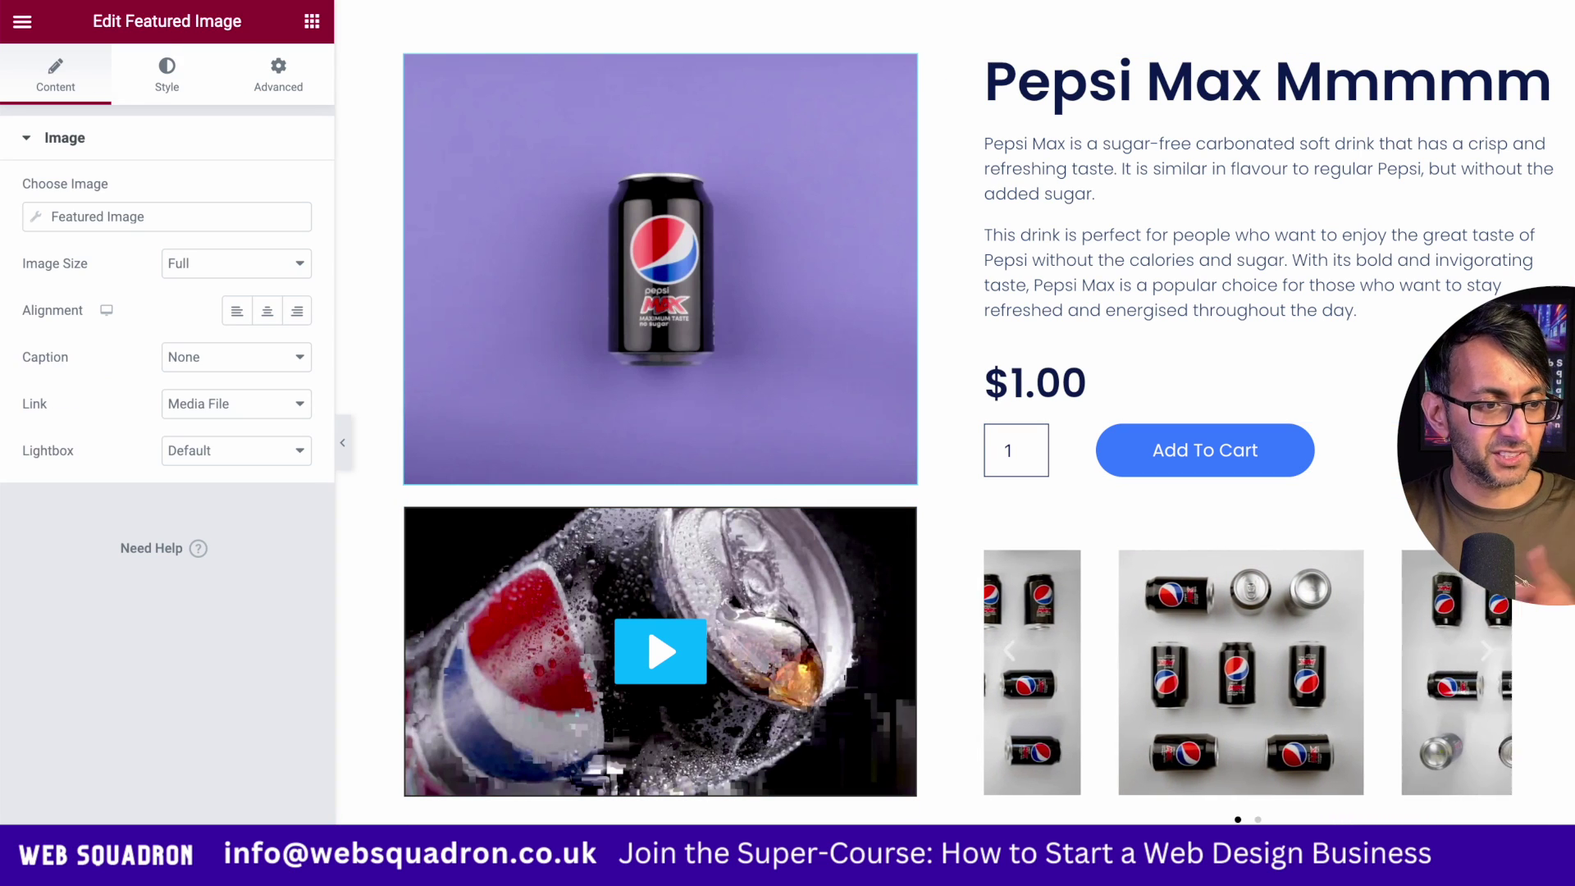
{"action": "key", "text": "ctrl+Tab"}
{"action": "key", "text": "ctrl+p"}
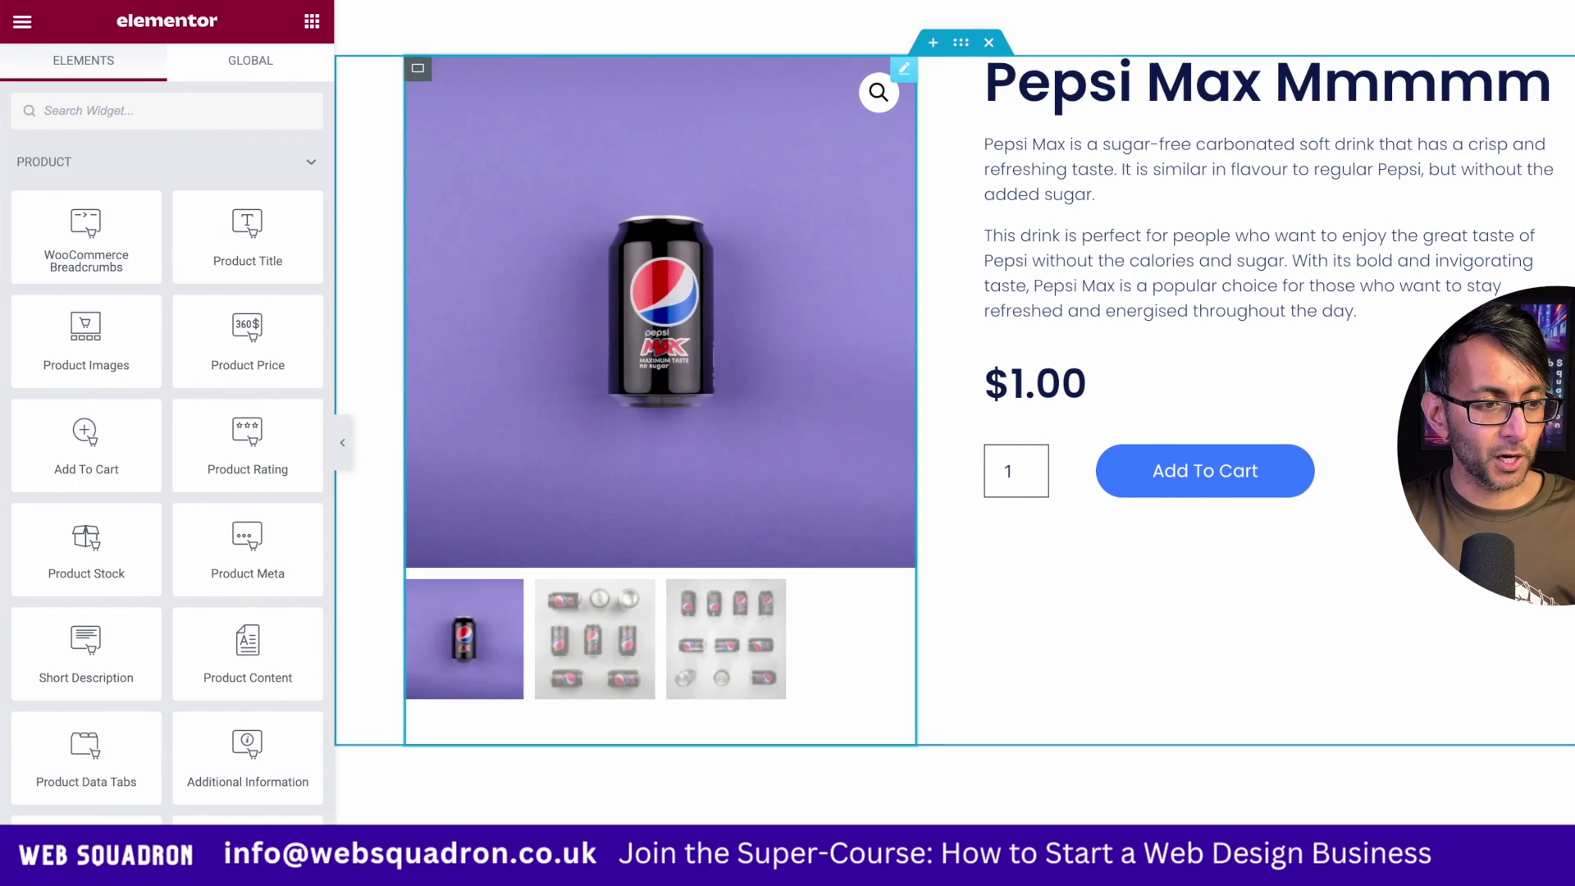
{"action": "left_click", "coordinate": [904, 69]}
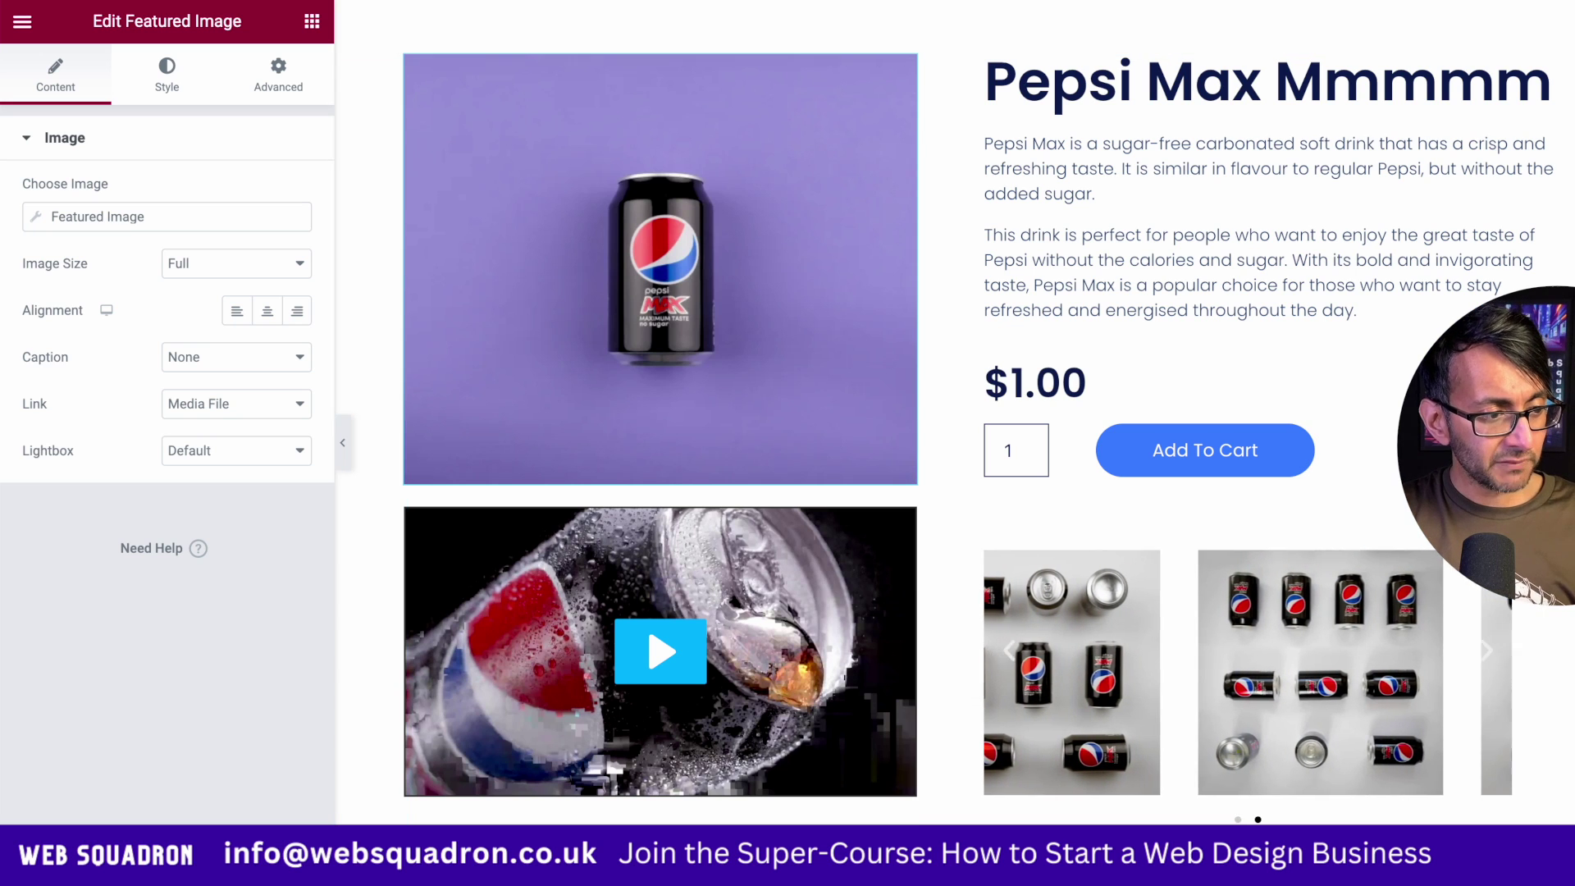
Set the featured image's link to Media File and preview the image in its lightbox.
{"action": "left_click", "coordinate": [235, 404]}
{"action": "left_click", "coordinate": [212, 404]}
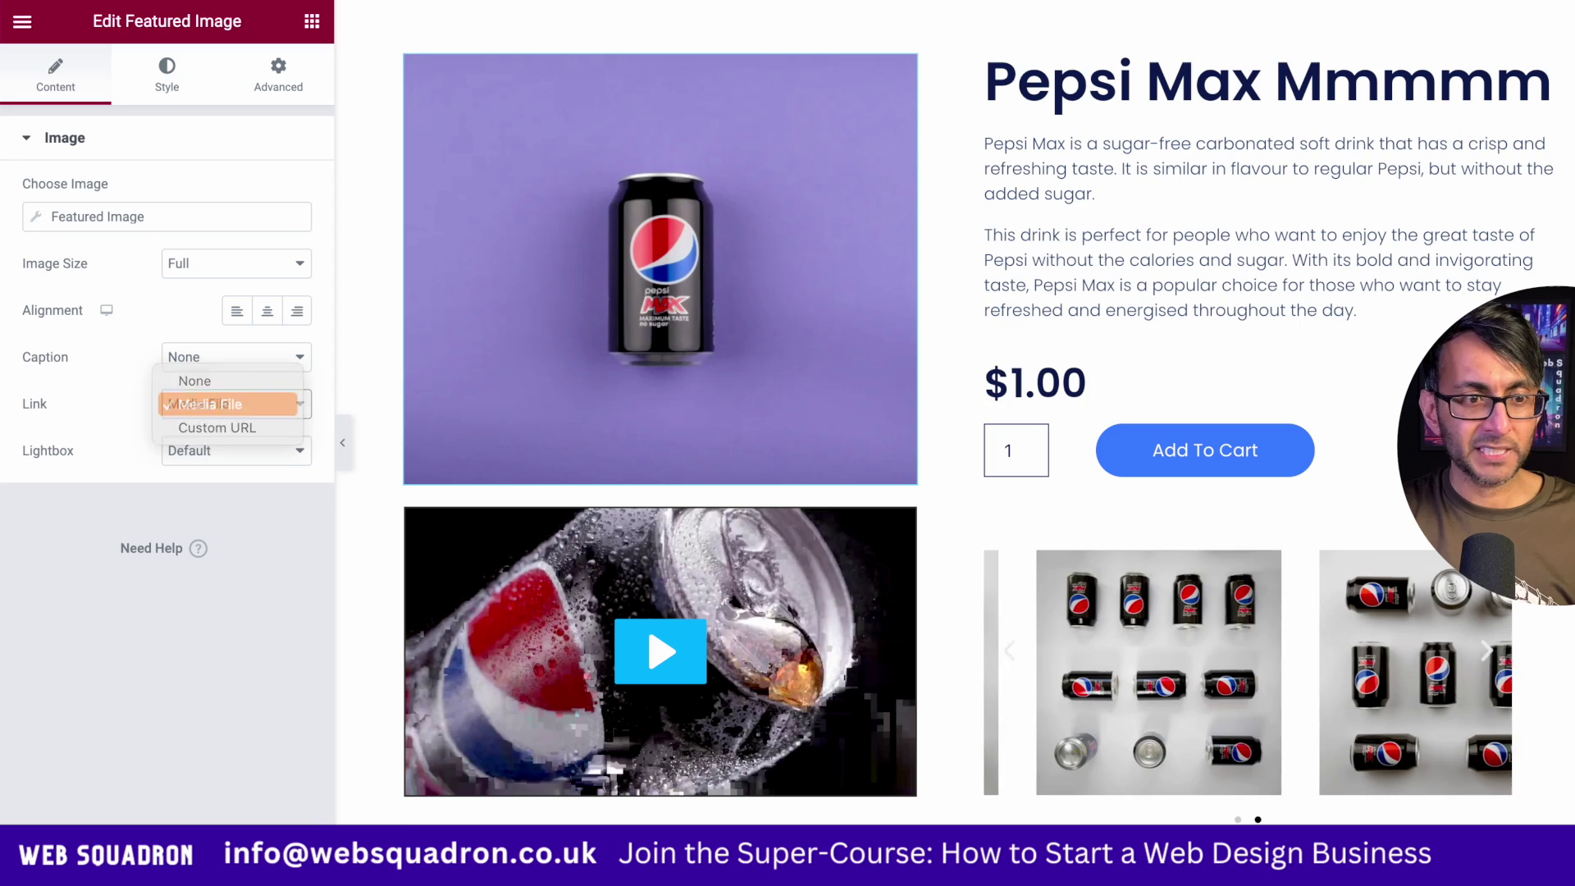
{"action": "left_click", "coordinate": [660, 269]}
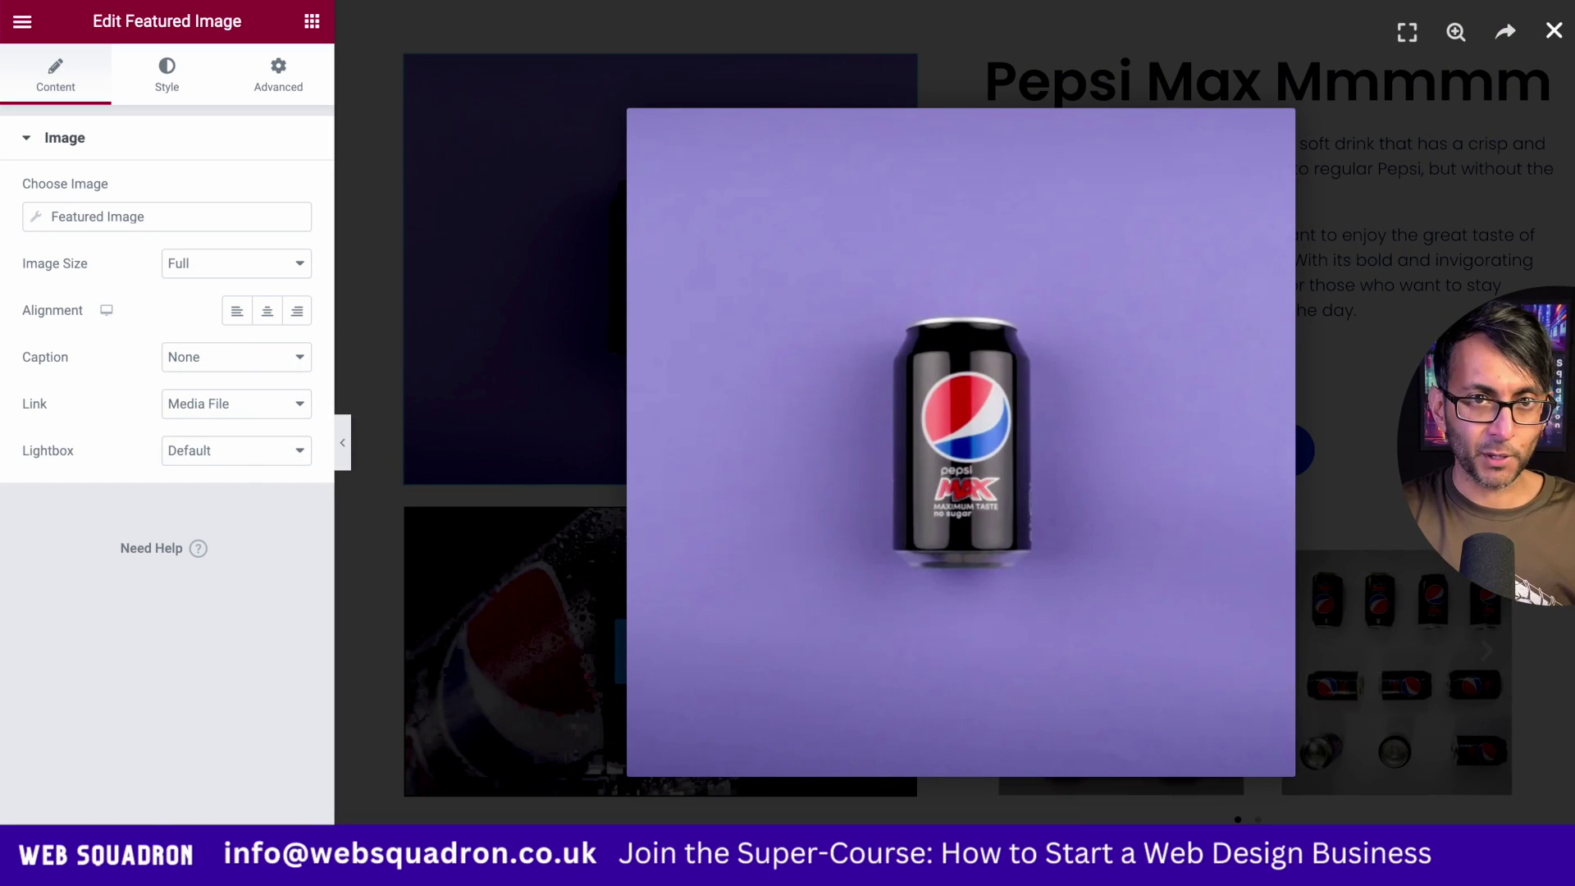
{"action": "left_click", "coordinate": [1552, 30]}
Replace the dynamic tag of the Shortcode widget under the featured image with an ACF Field using the key Video.
{"action": "left_click", "coordinate": [903, 520]}
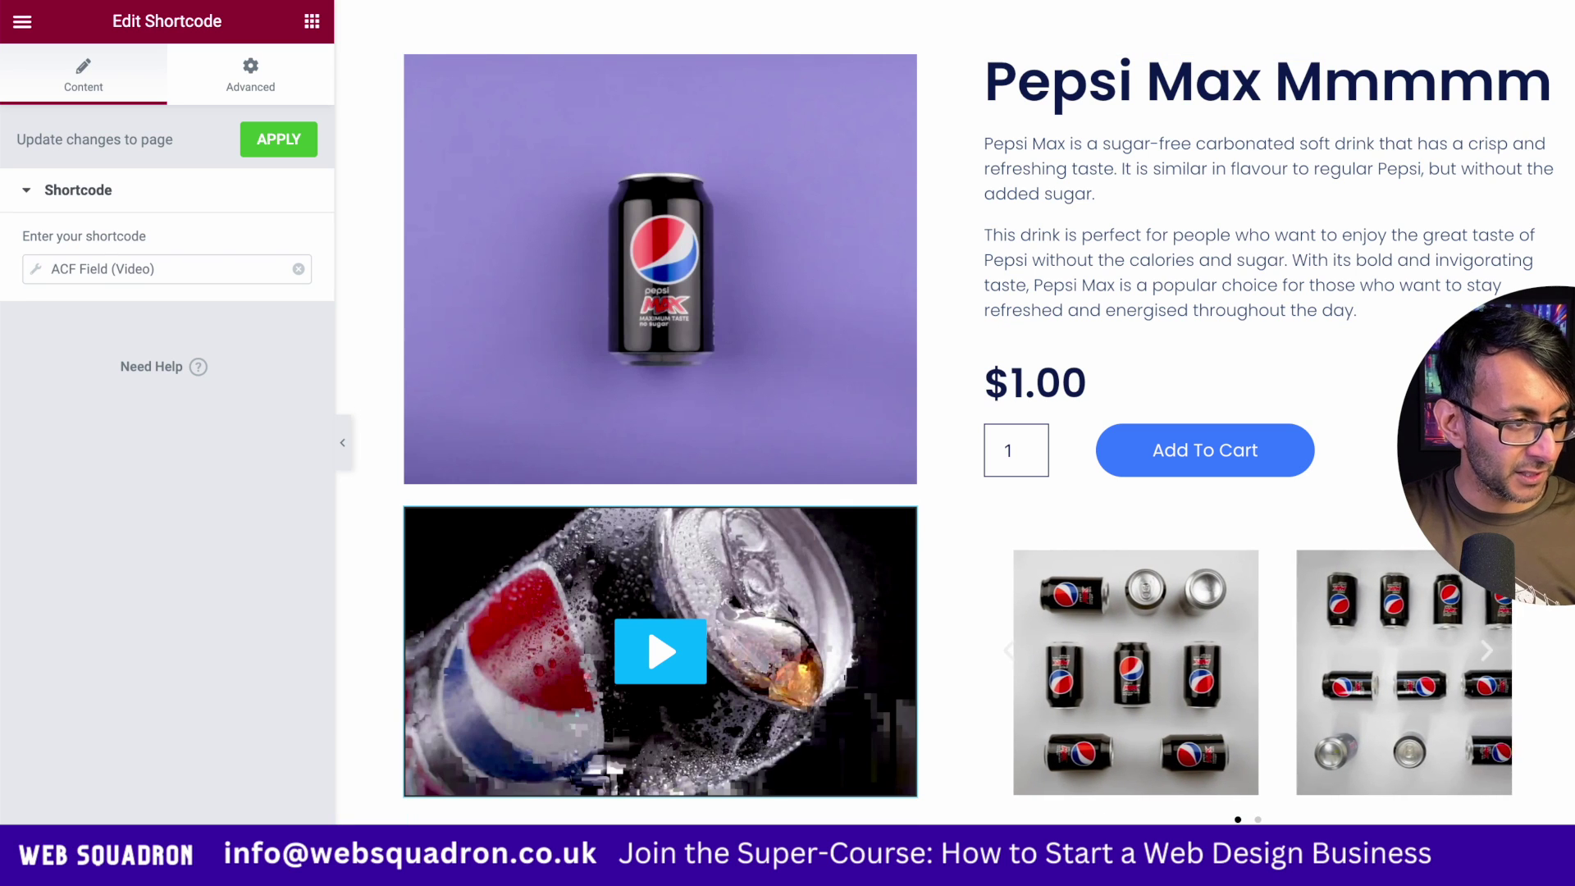
{"action": "left_click", "coordinate": [298, 269]}
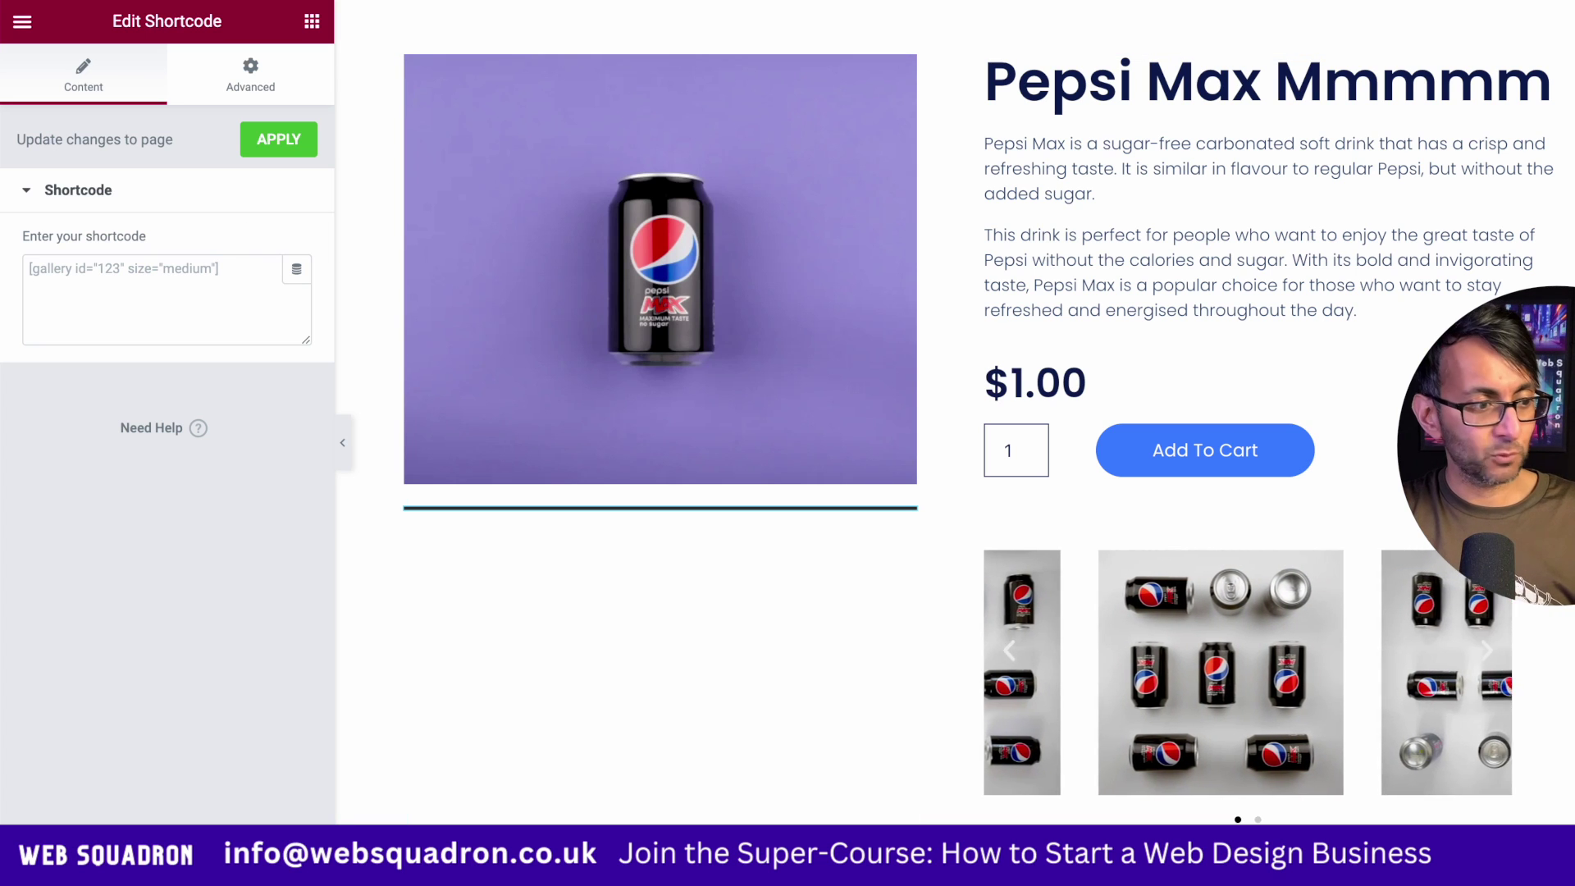
{"action": "left_click", "coordinate": [296, 269]}
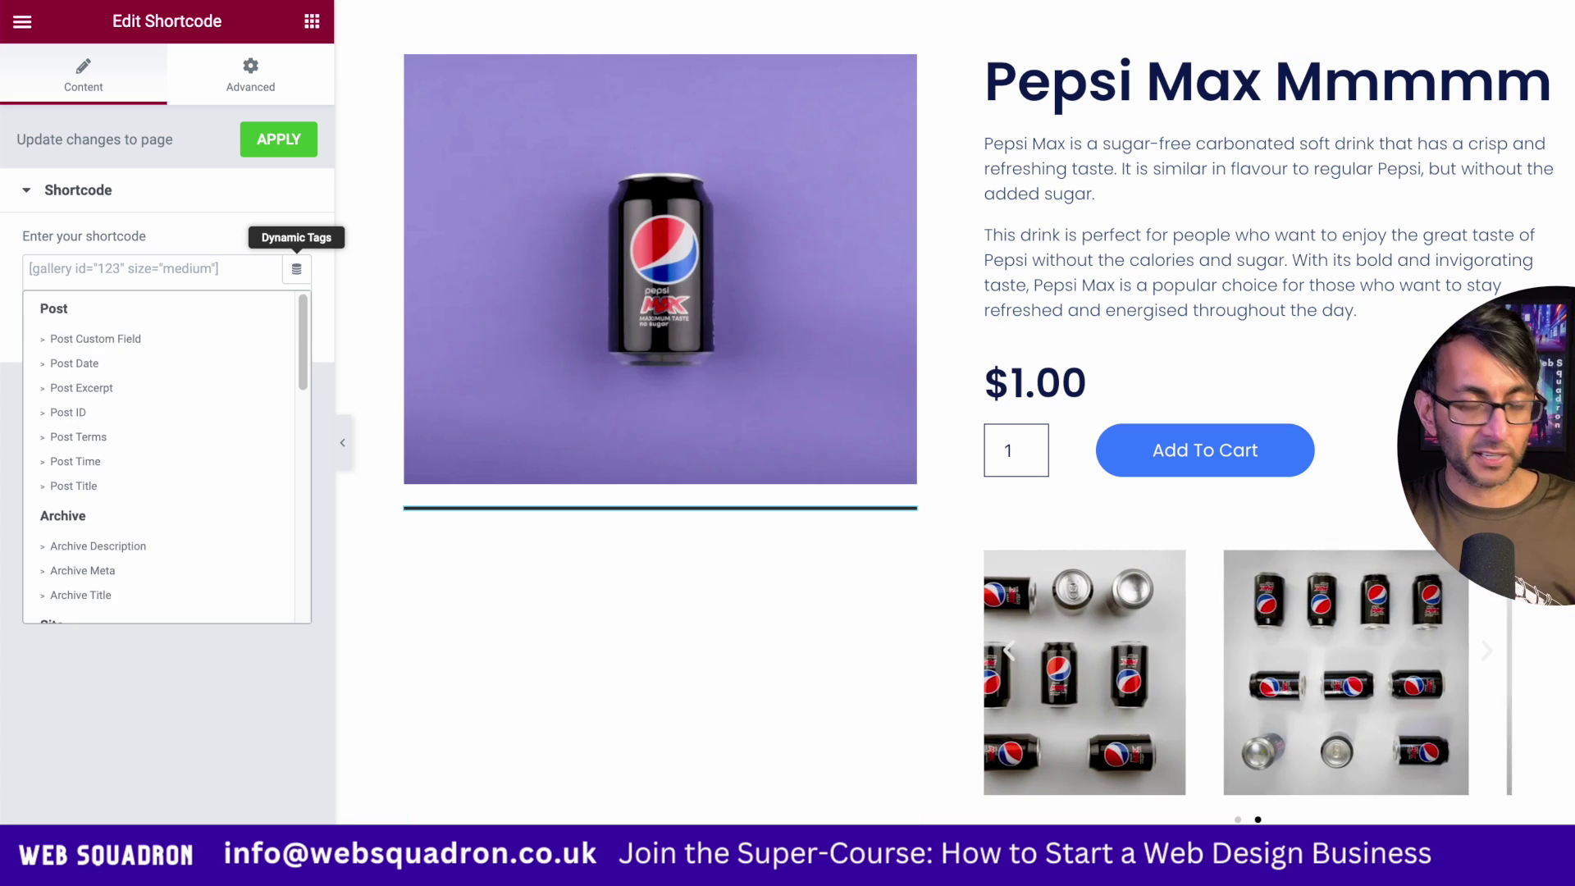
{"action": "scroll", "coordinate": [164, 484], "scroll_direction": "down", "scroll_amount": 10}
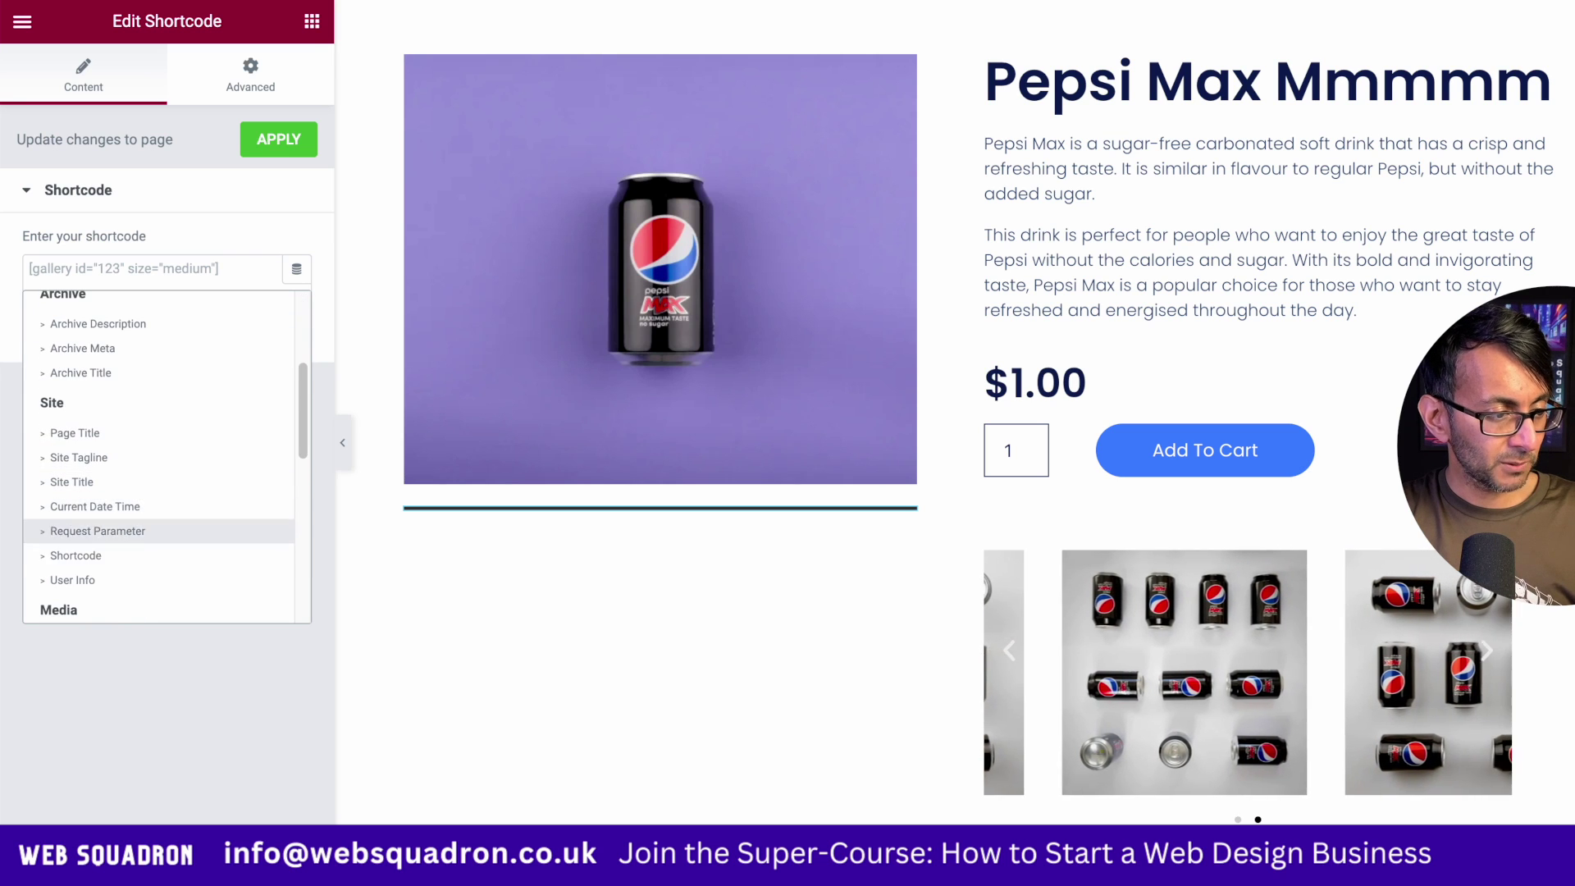
{"action": "scroll", "coordinate": [164, 483], "scroll_direction": "down", "scroll_amount": 5}
{"action": "left_click", "coordinate": [74, 604]}
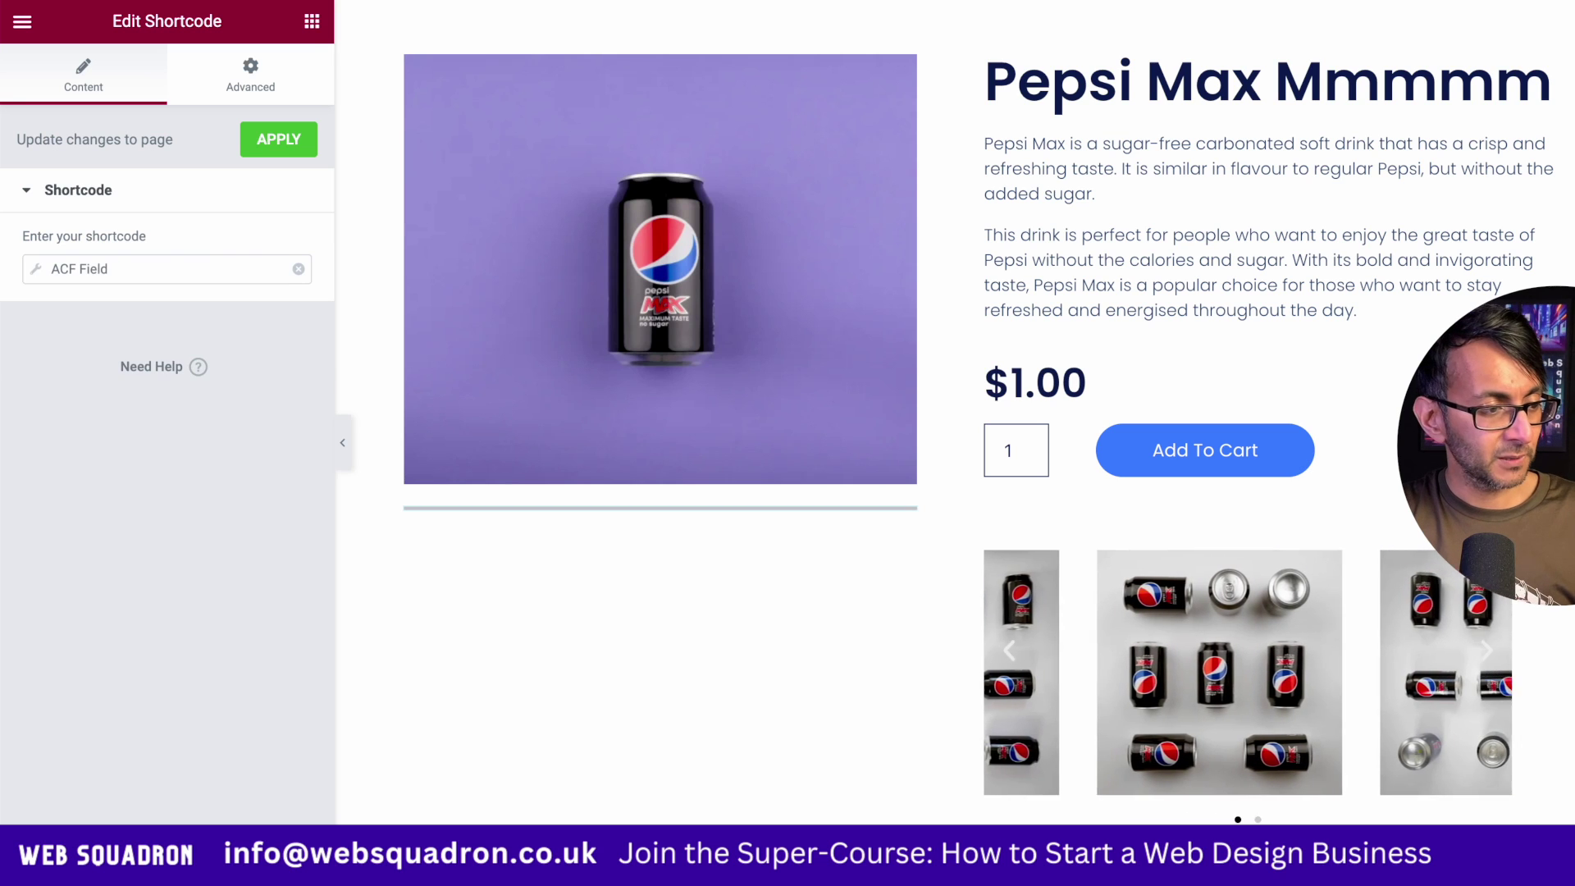
{"action": "left_click", "coordinate": [79, 269]}
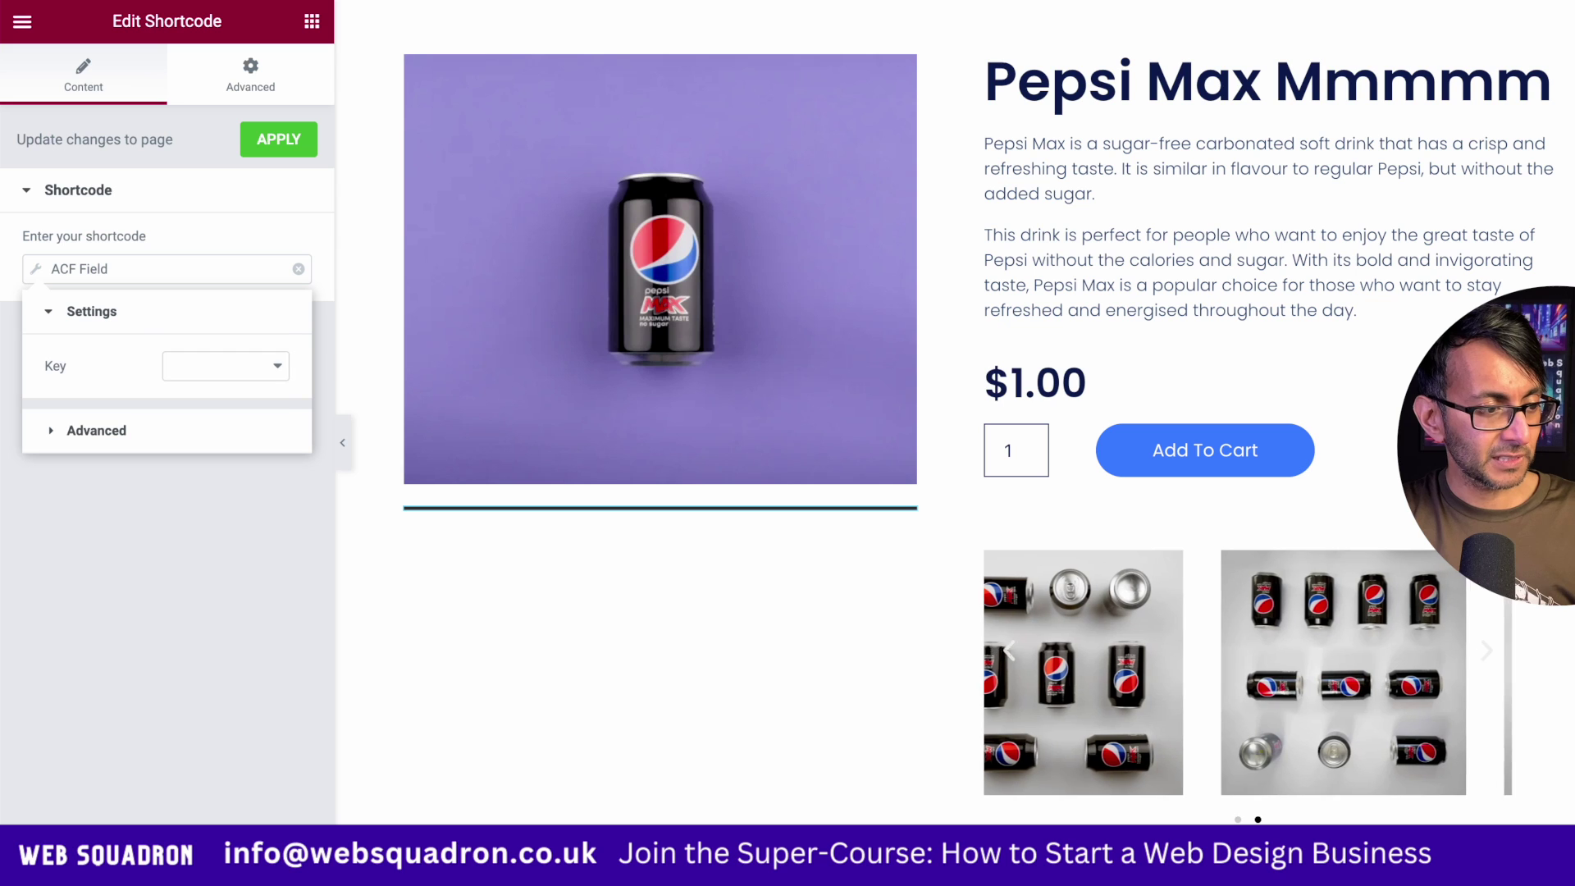
{"action": "left_click", "coordinate": [224, 366]}
{"action": "left_click", "coordinate": [212, 413]}
{"action": "left_click", "coordinate": [213, 412]}
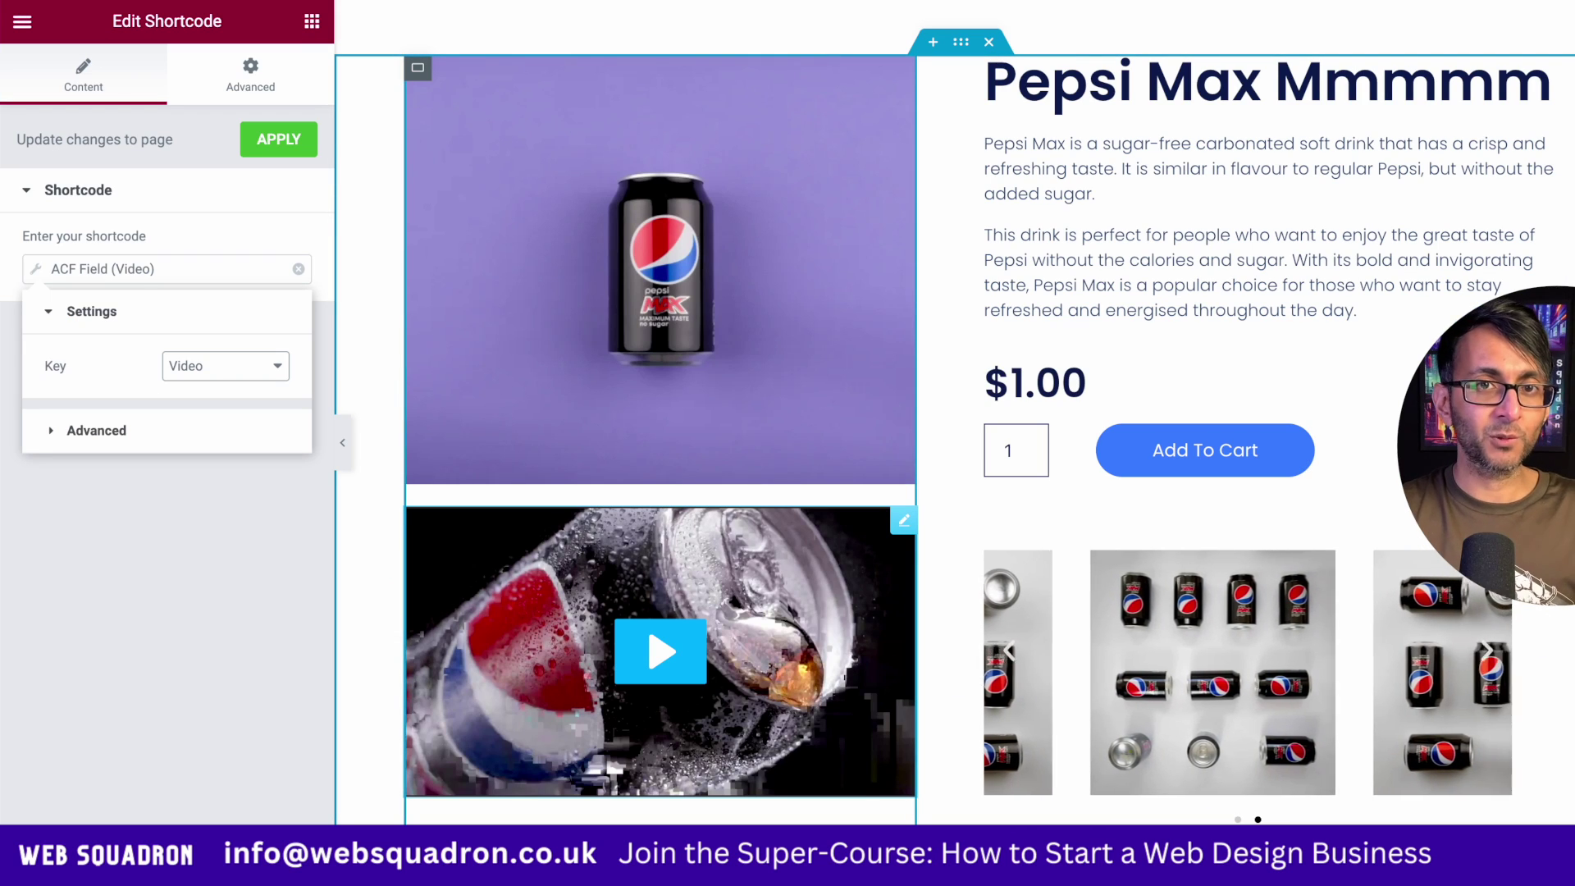
{"action": "key", "text": "Escape"}
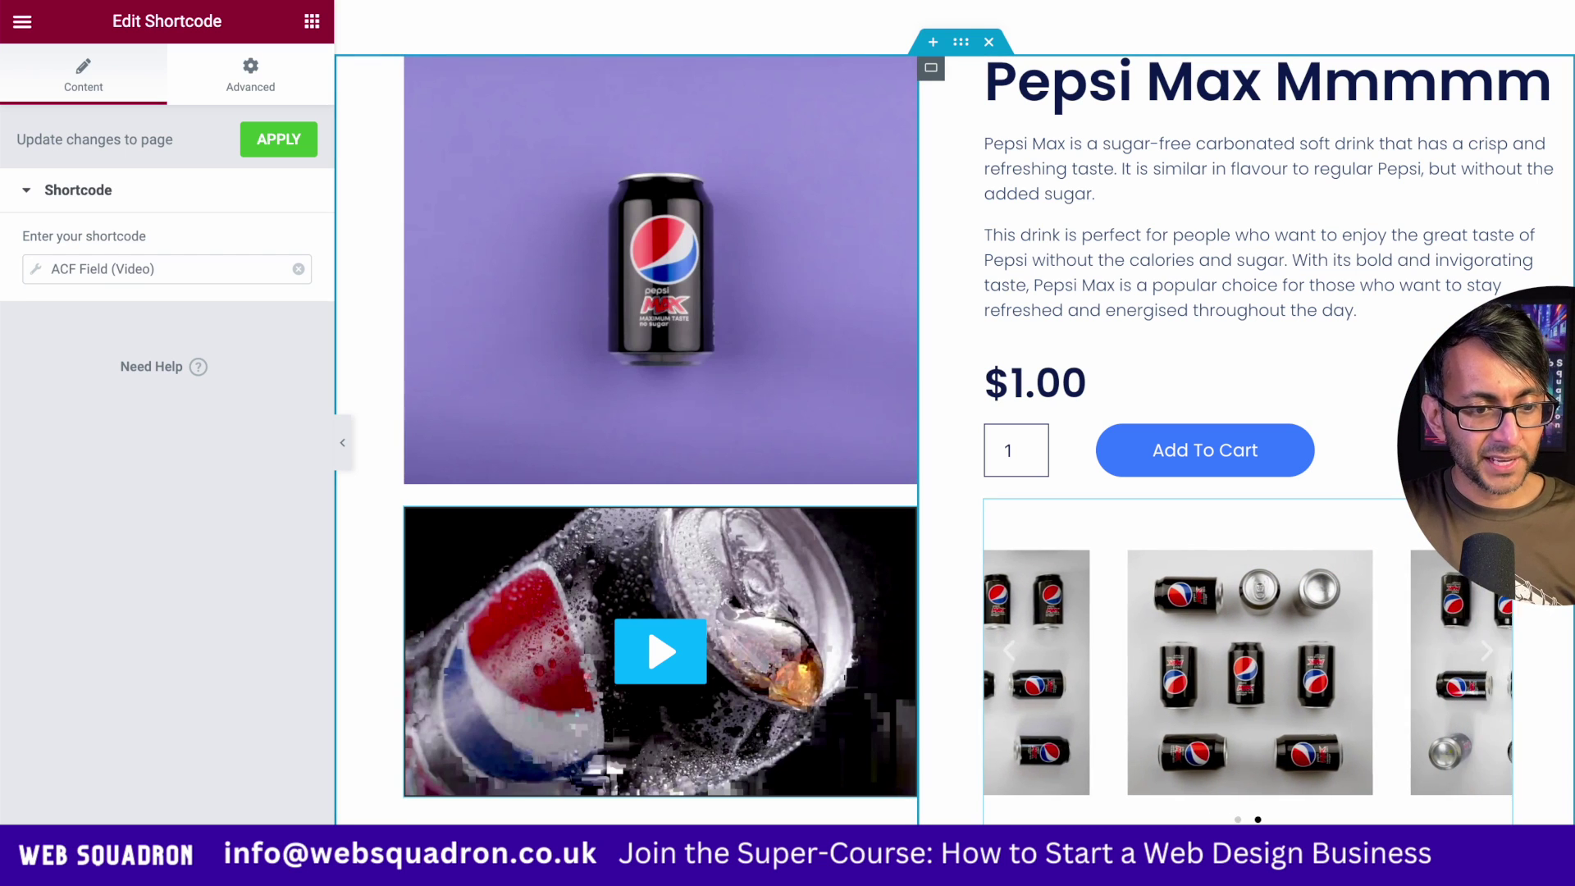
View the Image Carousel's settings and search the widget library for "caro".
{"action": "left_click", "coordinate": [1499, 510]}
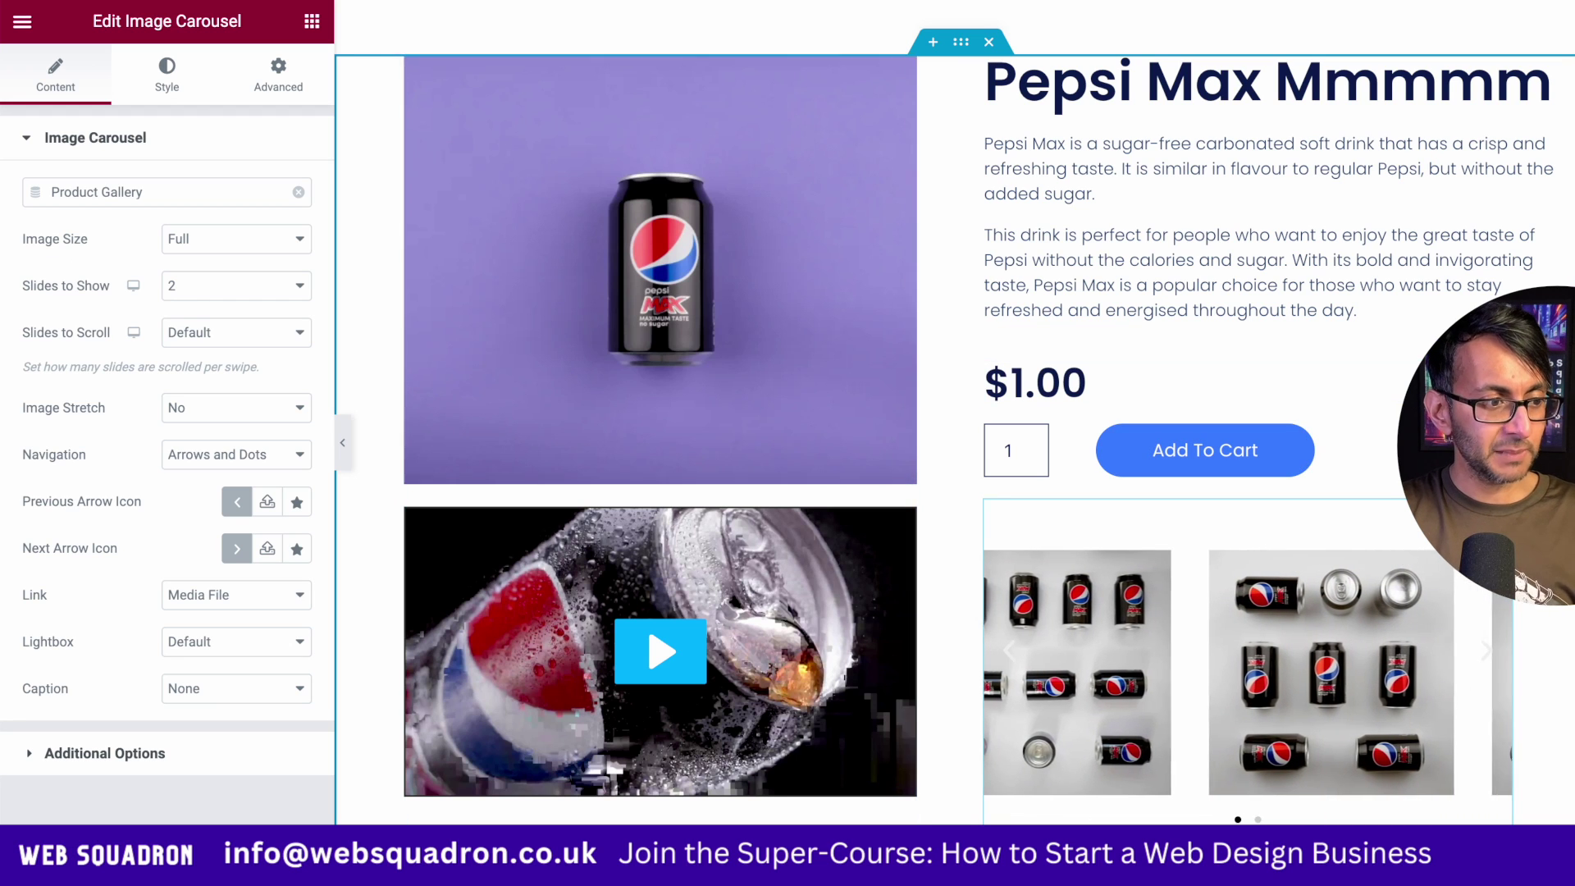
{"action": "left_click", "coordinate": [312, 21]}
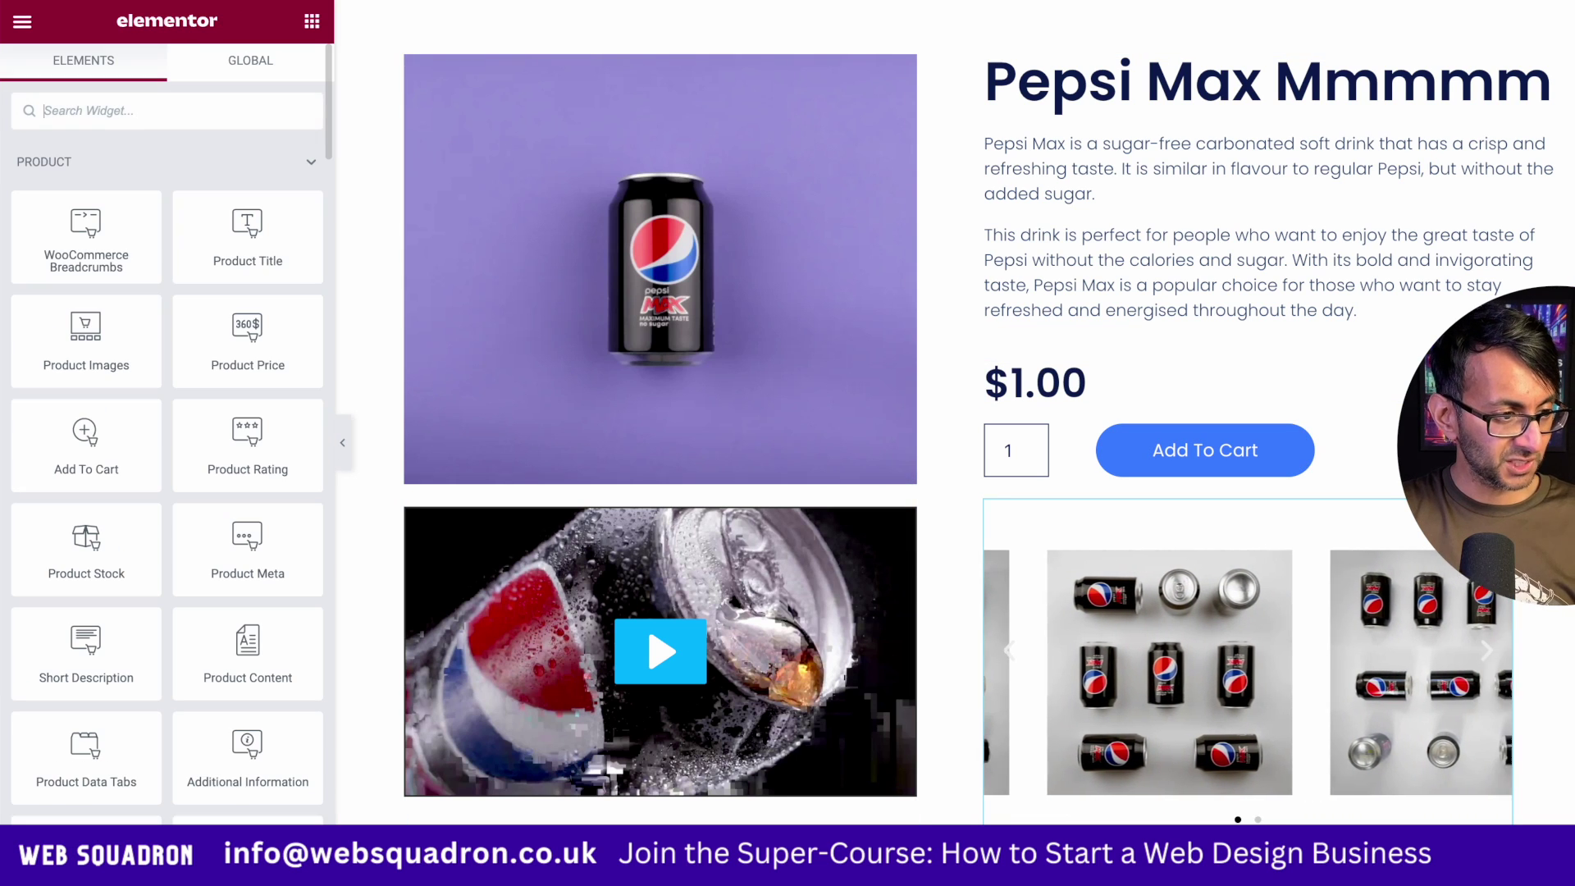
{"action": "type", "text": "card"}
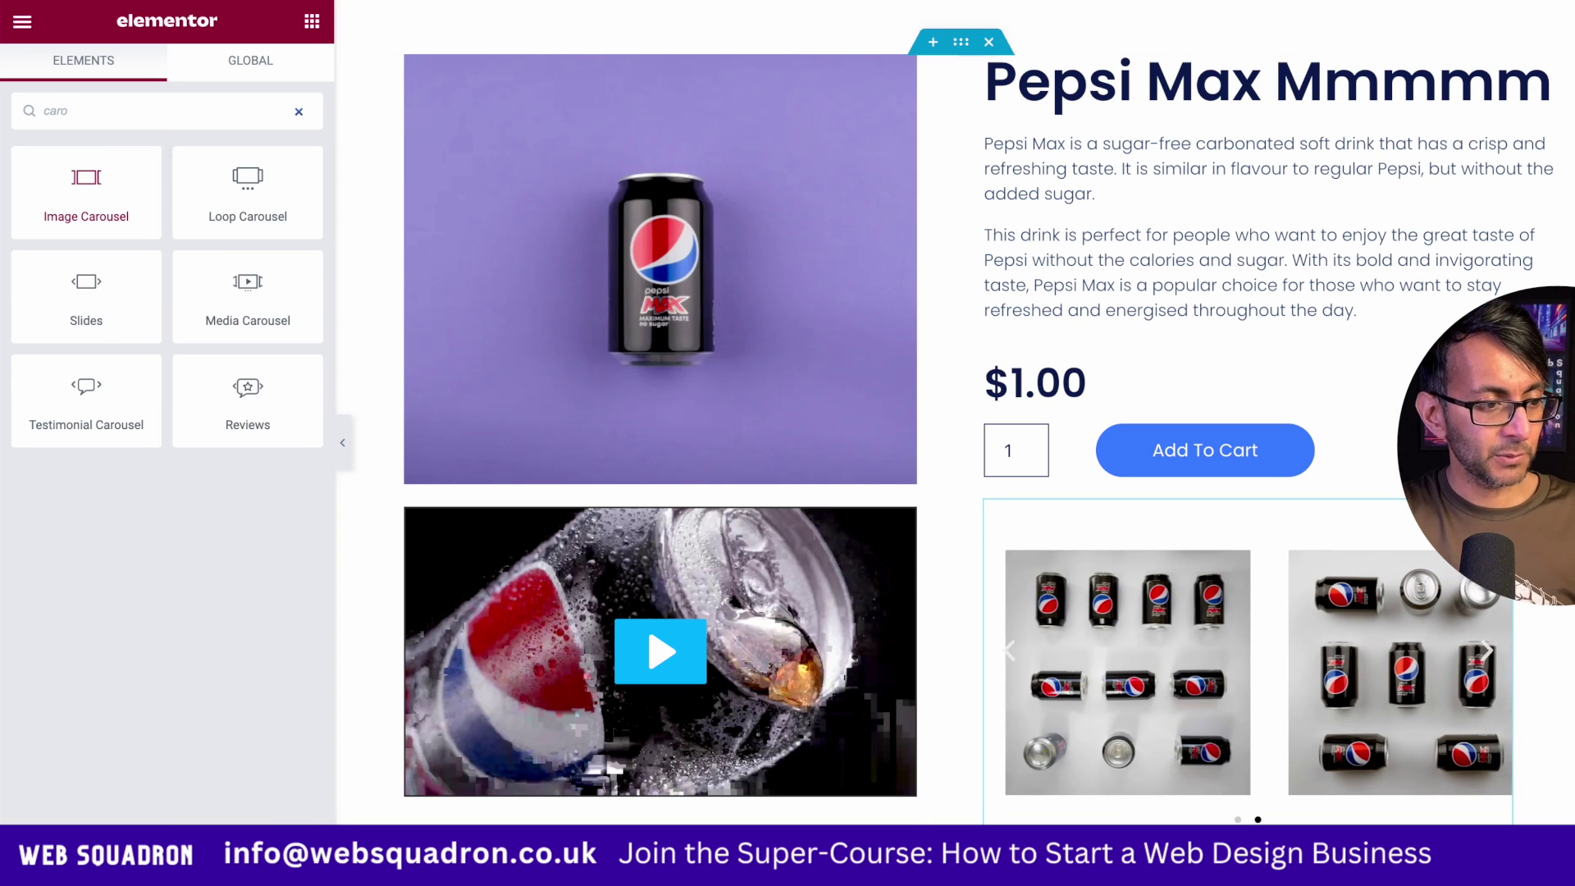
Clear the Image Carousel's image source and assign the WooCommerce Product Gallery dynamic tag to it.
{"action": "left_click", "coordinate": [1500, 510]}
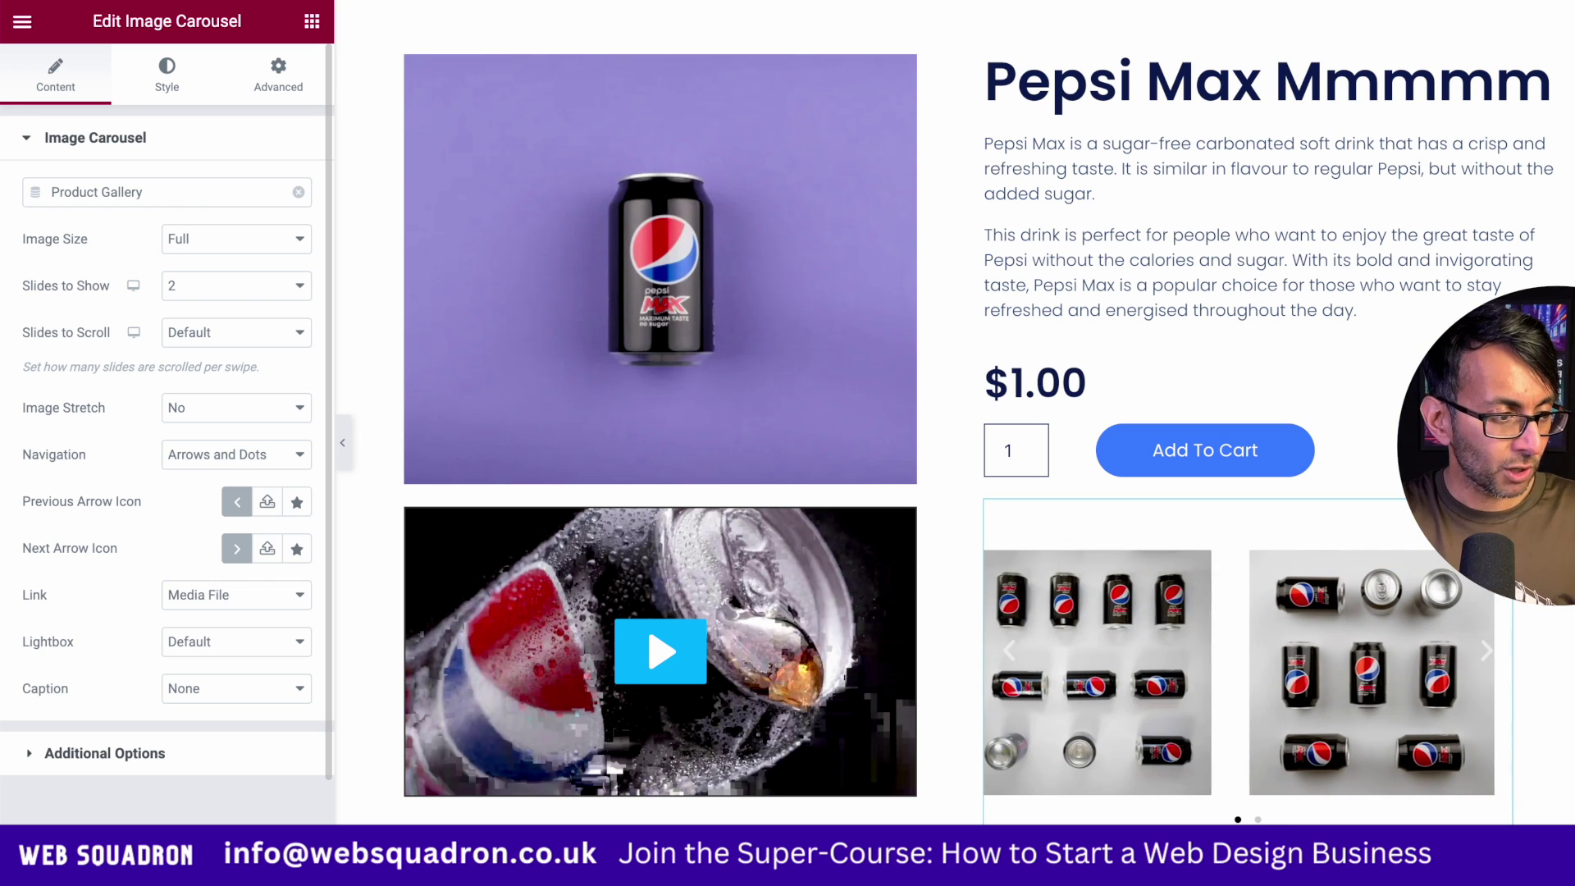
{"action": "left_click", "coordinate": [298, 192]}
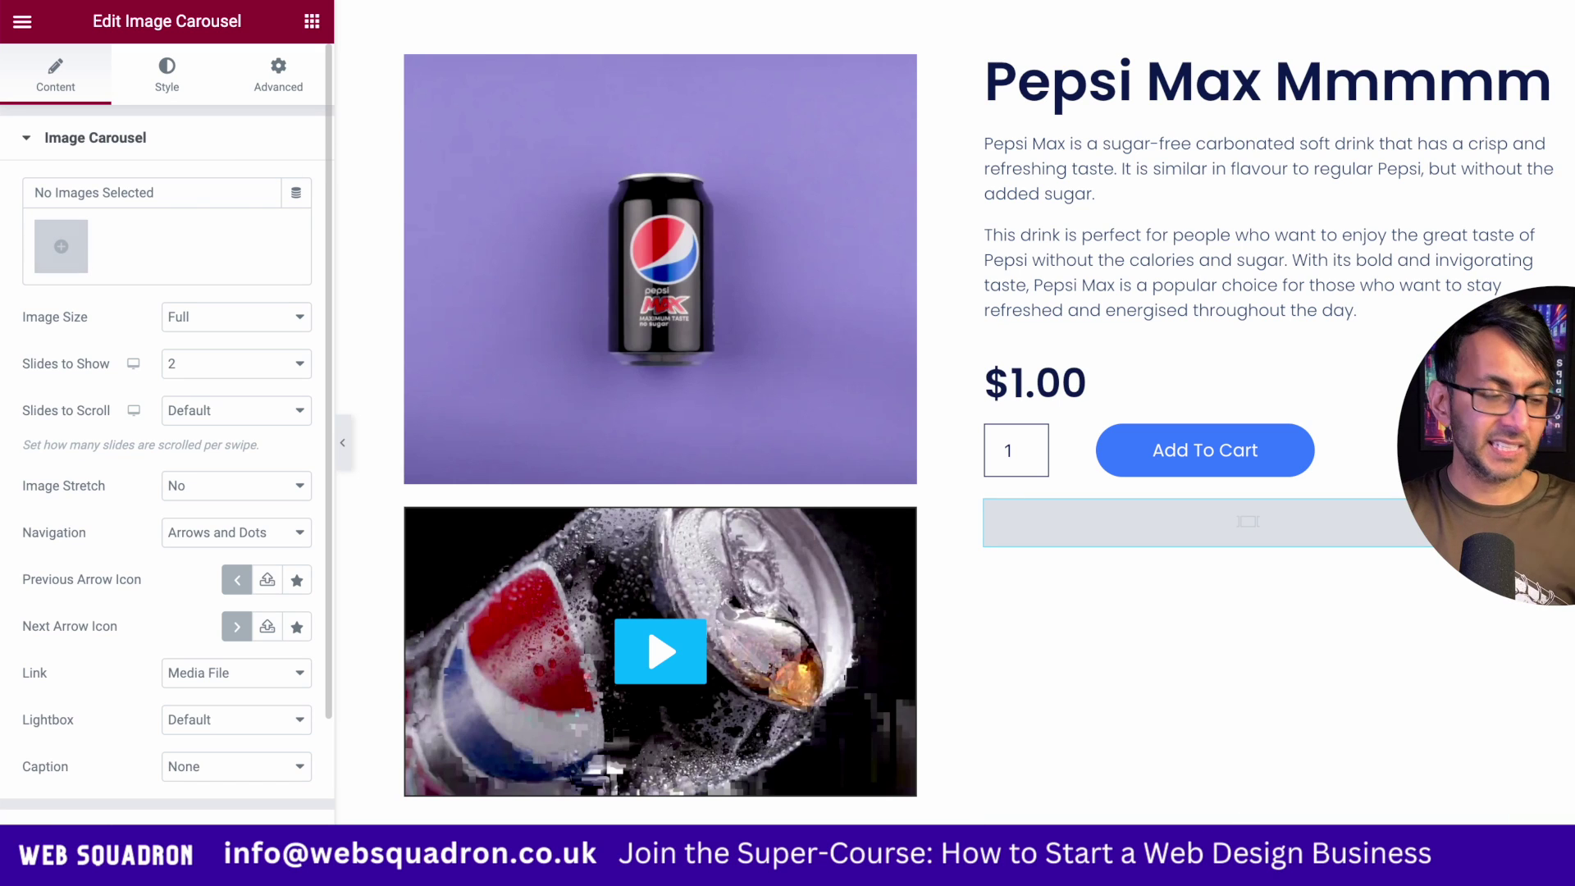
{"action": "left_click", "coordinate": [296, 192]}
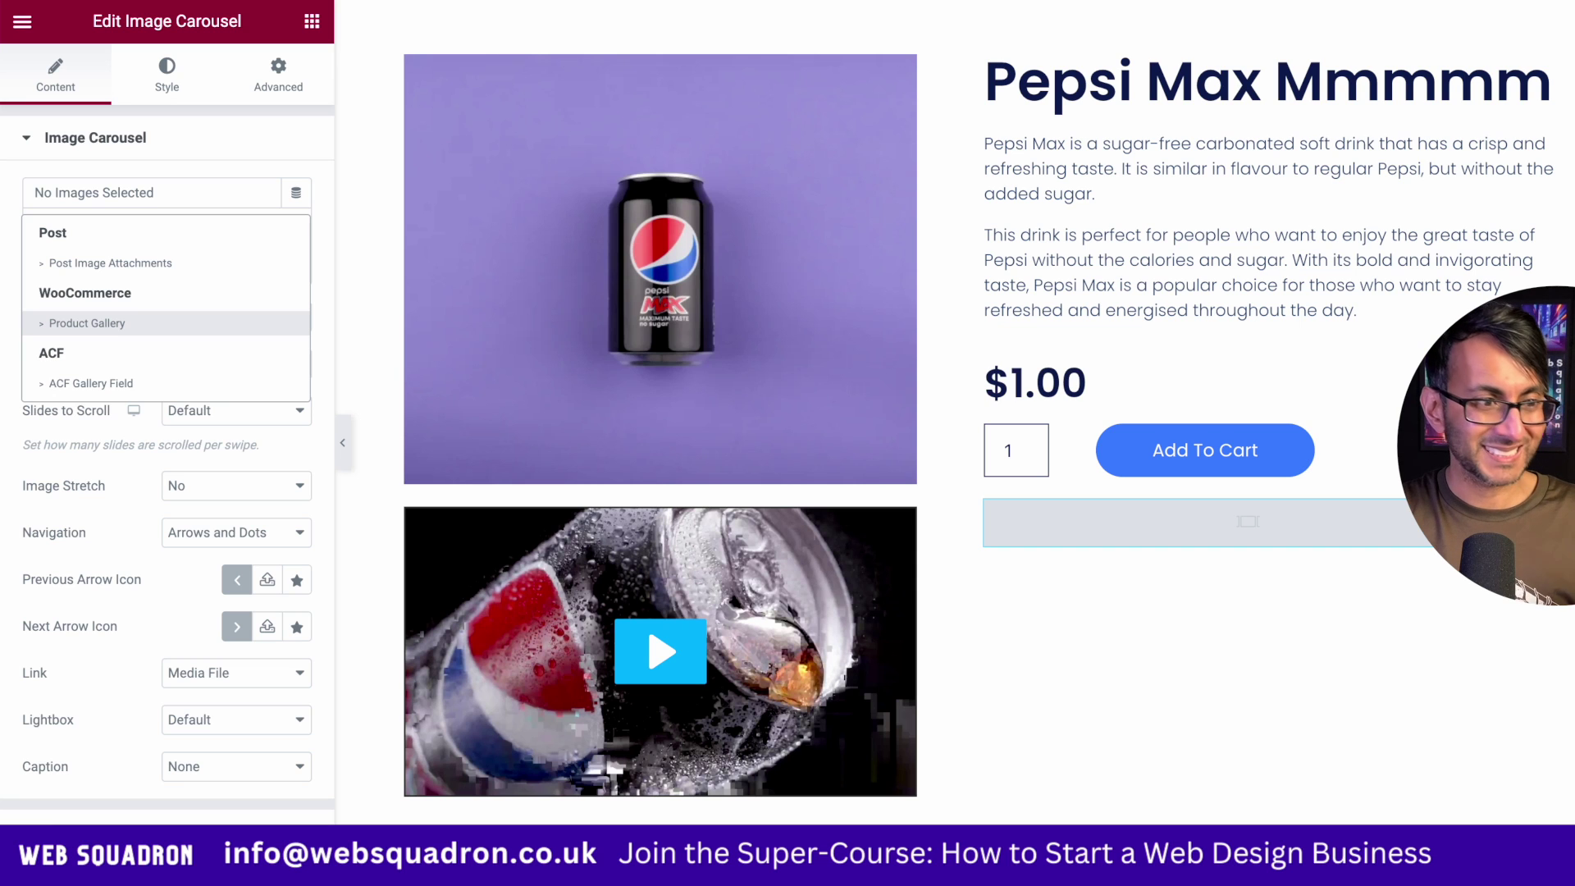
{"action": "left_click", "coordinate": [87, 324]}
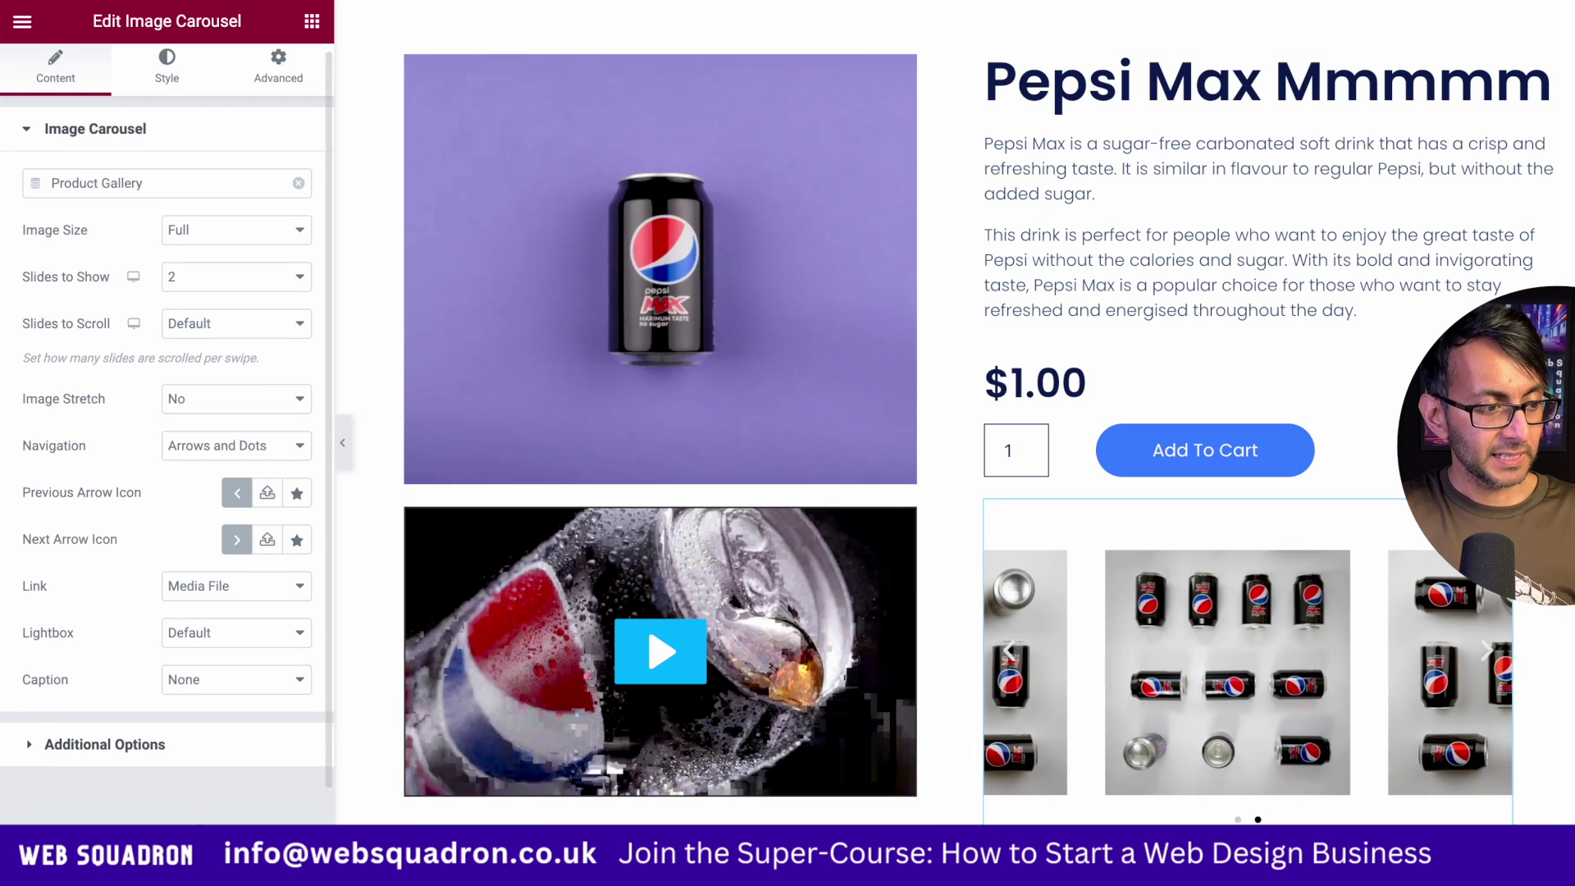
Try the carousel with 4 slides to show and restore the setting to 2.
{"action": "scroll", "coordinate": [167, 443], "scroll_direction": "down", "scroll_amount": 2}
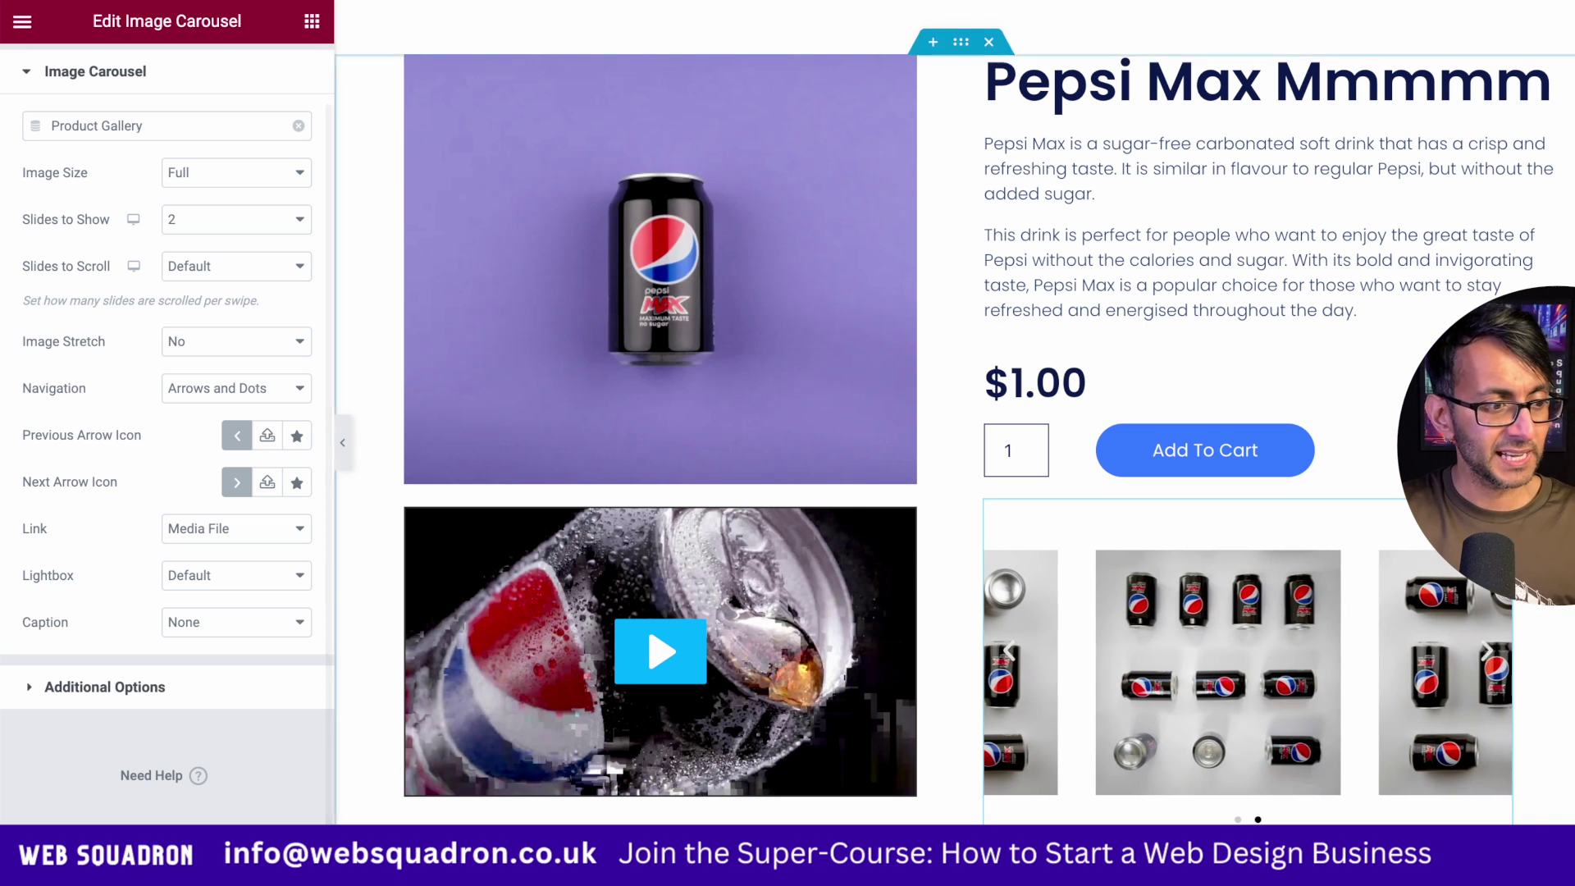
{"action": "left_click", "coordinate": [235, 219]}
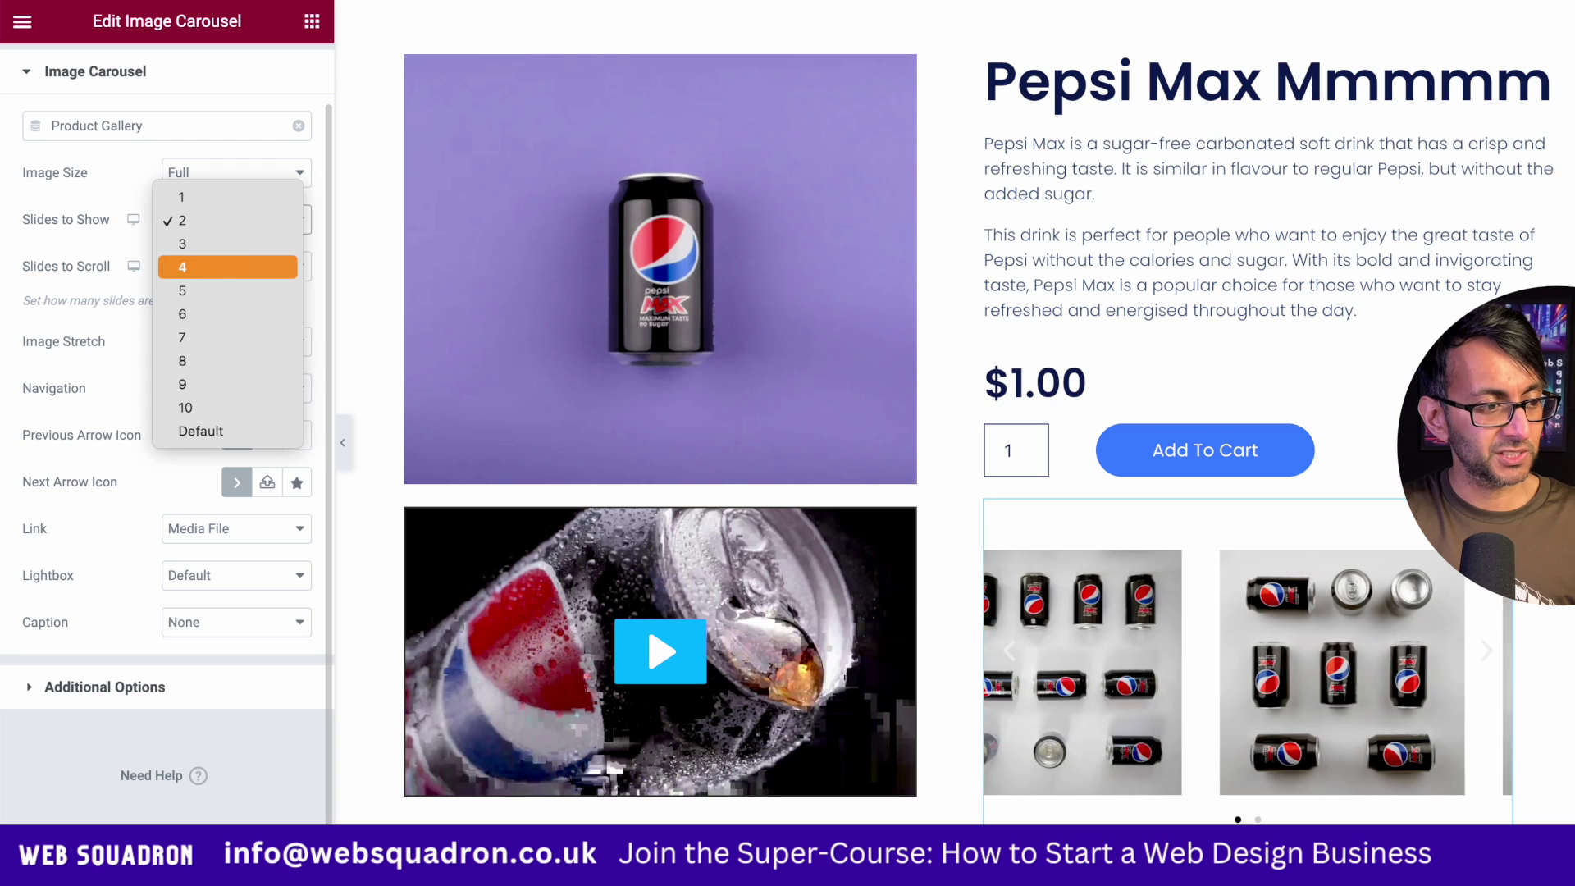
{"action": "left_click", "coordinate": [227, 267]}
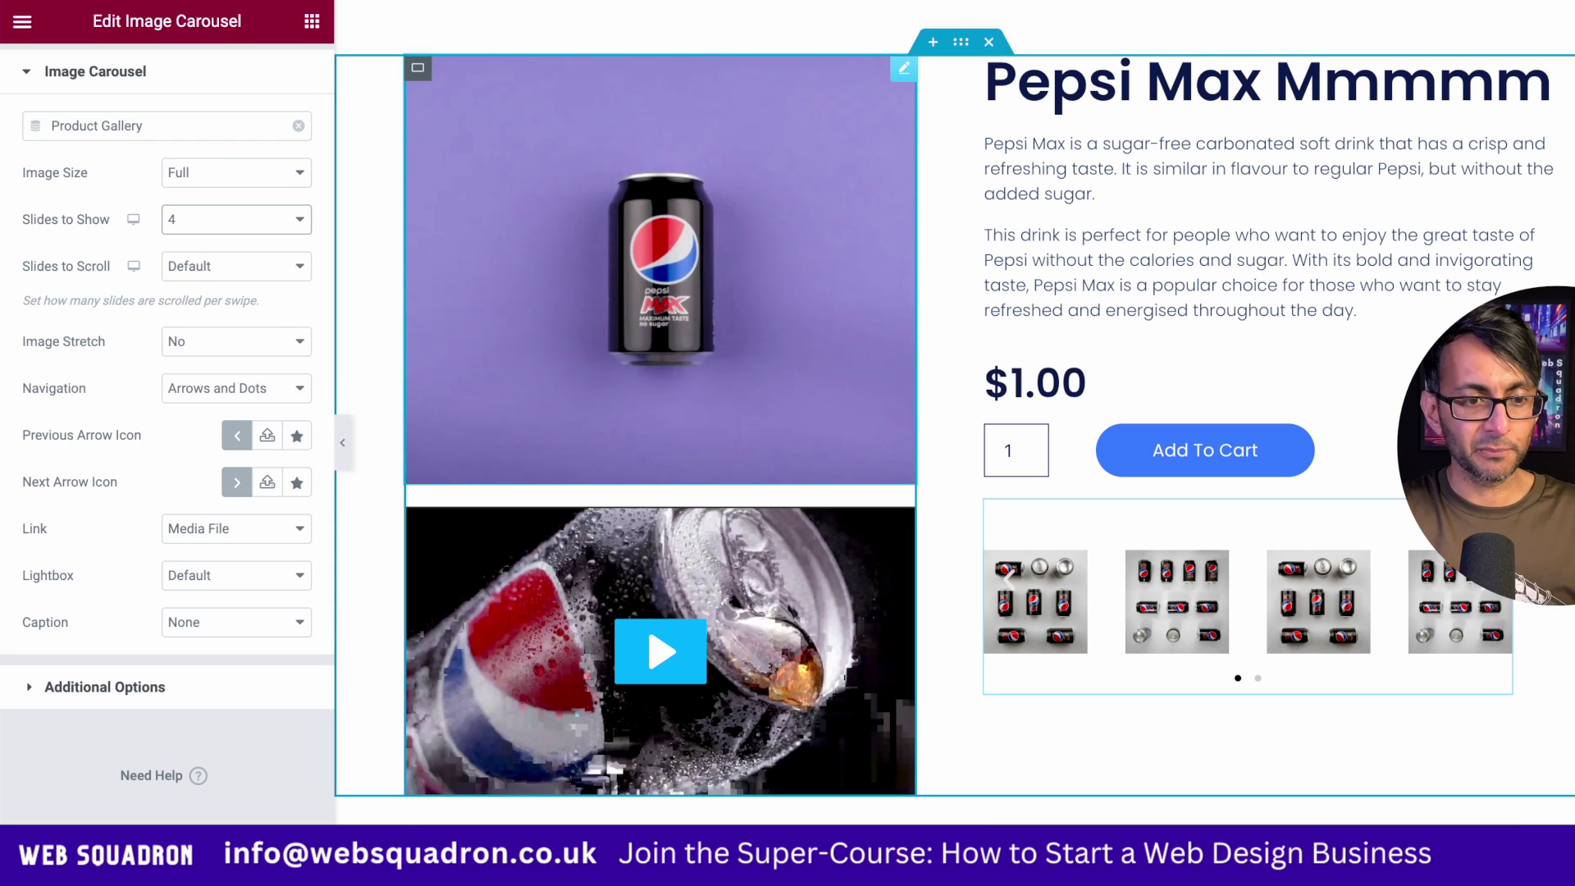
{"action": "left_click", "coordinate": [236, 219]}
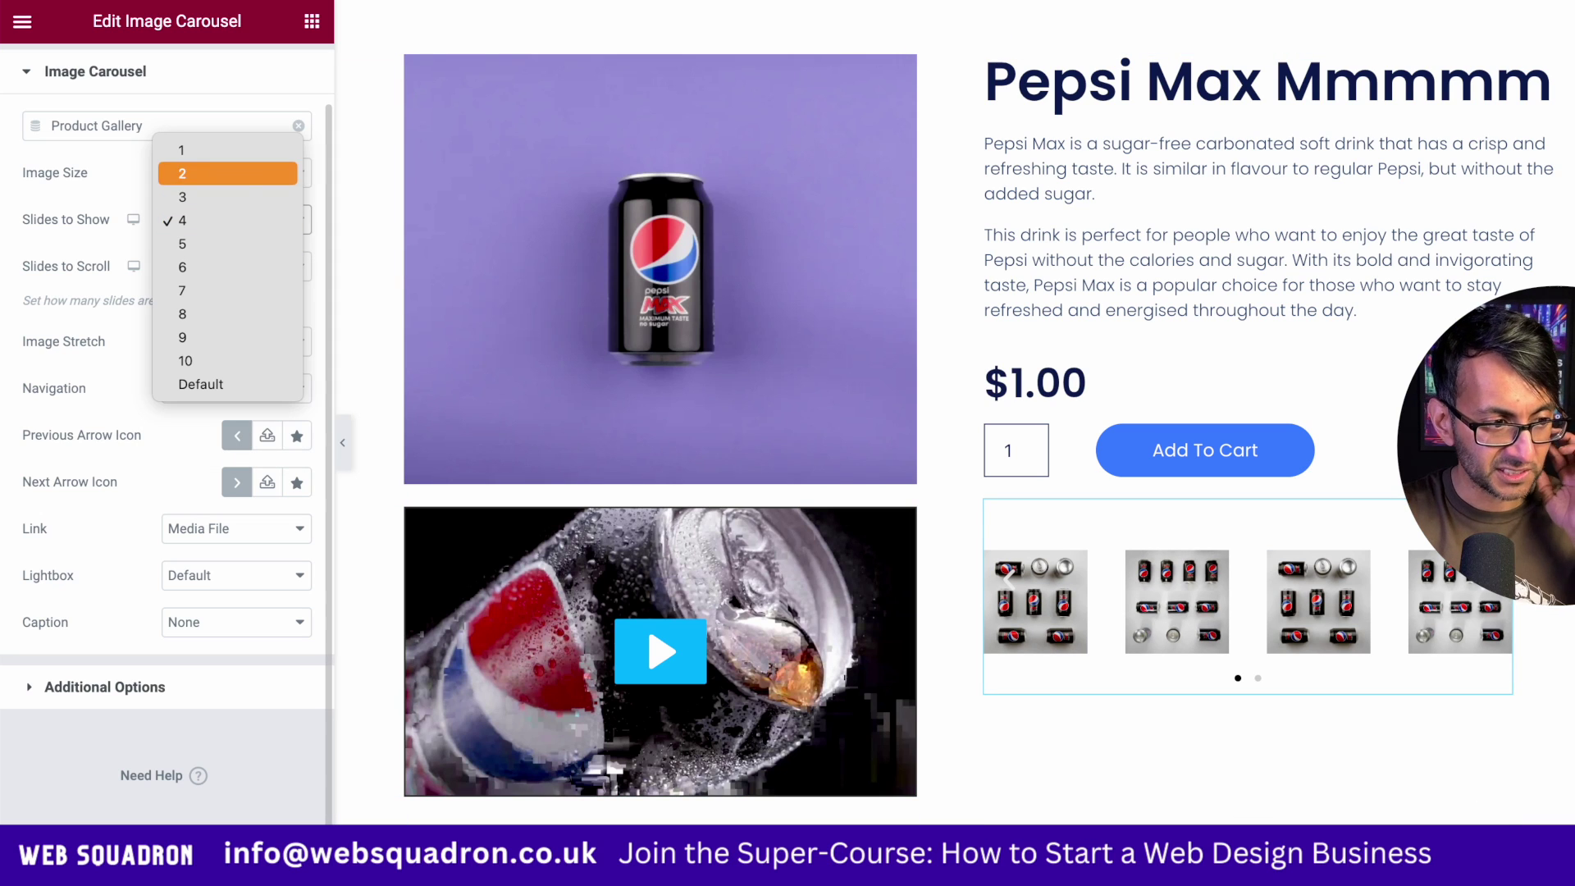
{"action": "left_click", "coordinate": [227, 172]}
{"action": "key", "text": "Up"}
{"action": "key", "text": "Up"}
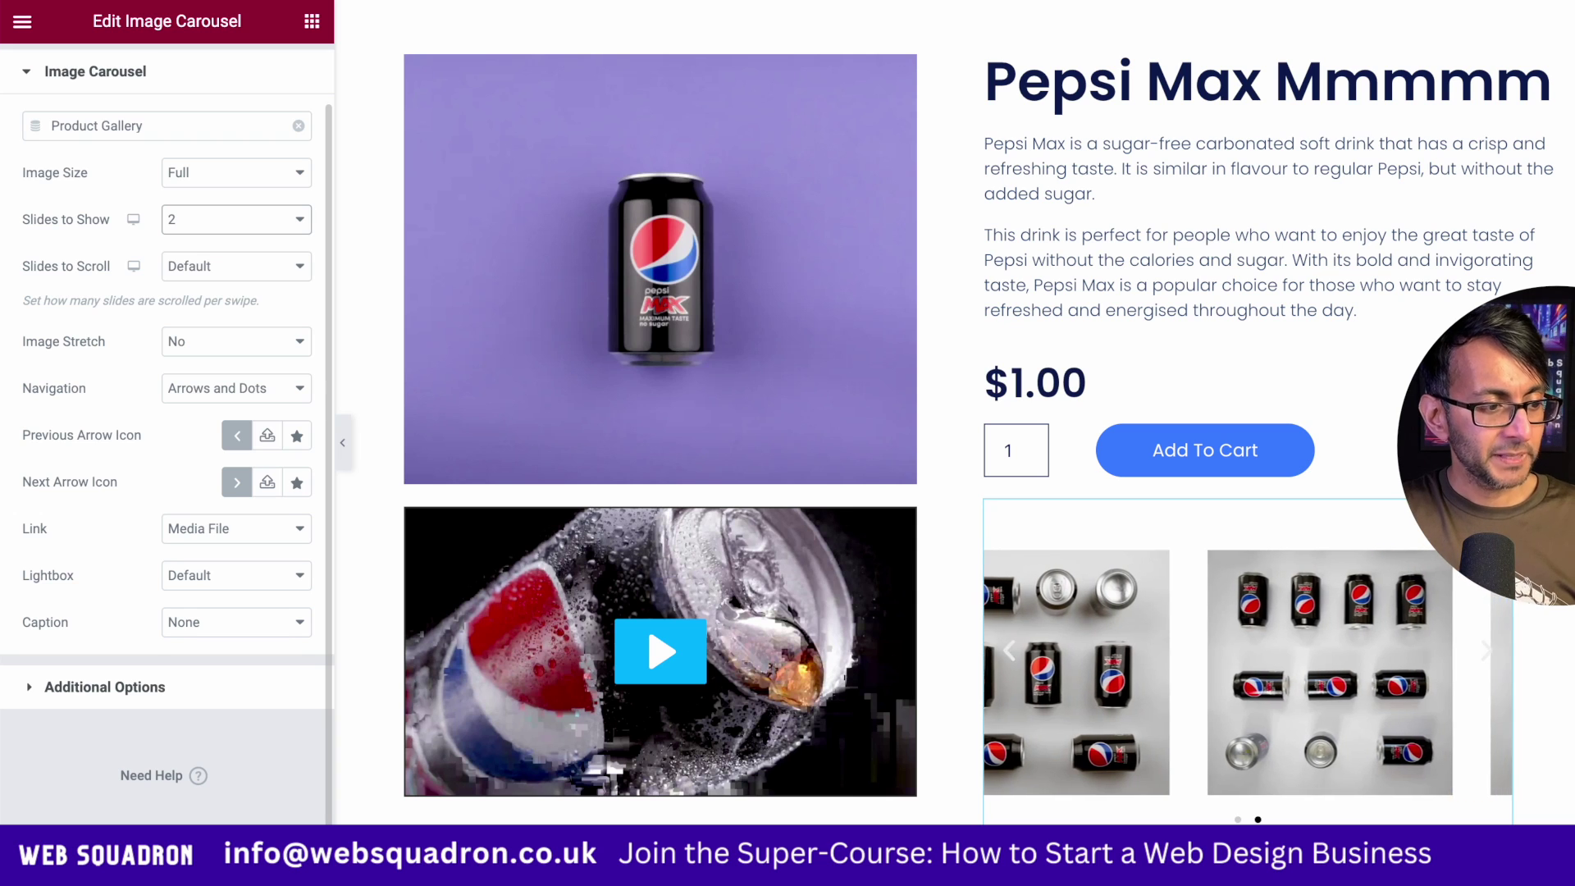
Examine the carousel's autoplay and animation options and the custom CSS for its swiper-wrapper transition timing.
{"action": "left_click", "coordinate": [104, 686]}
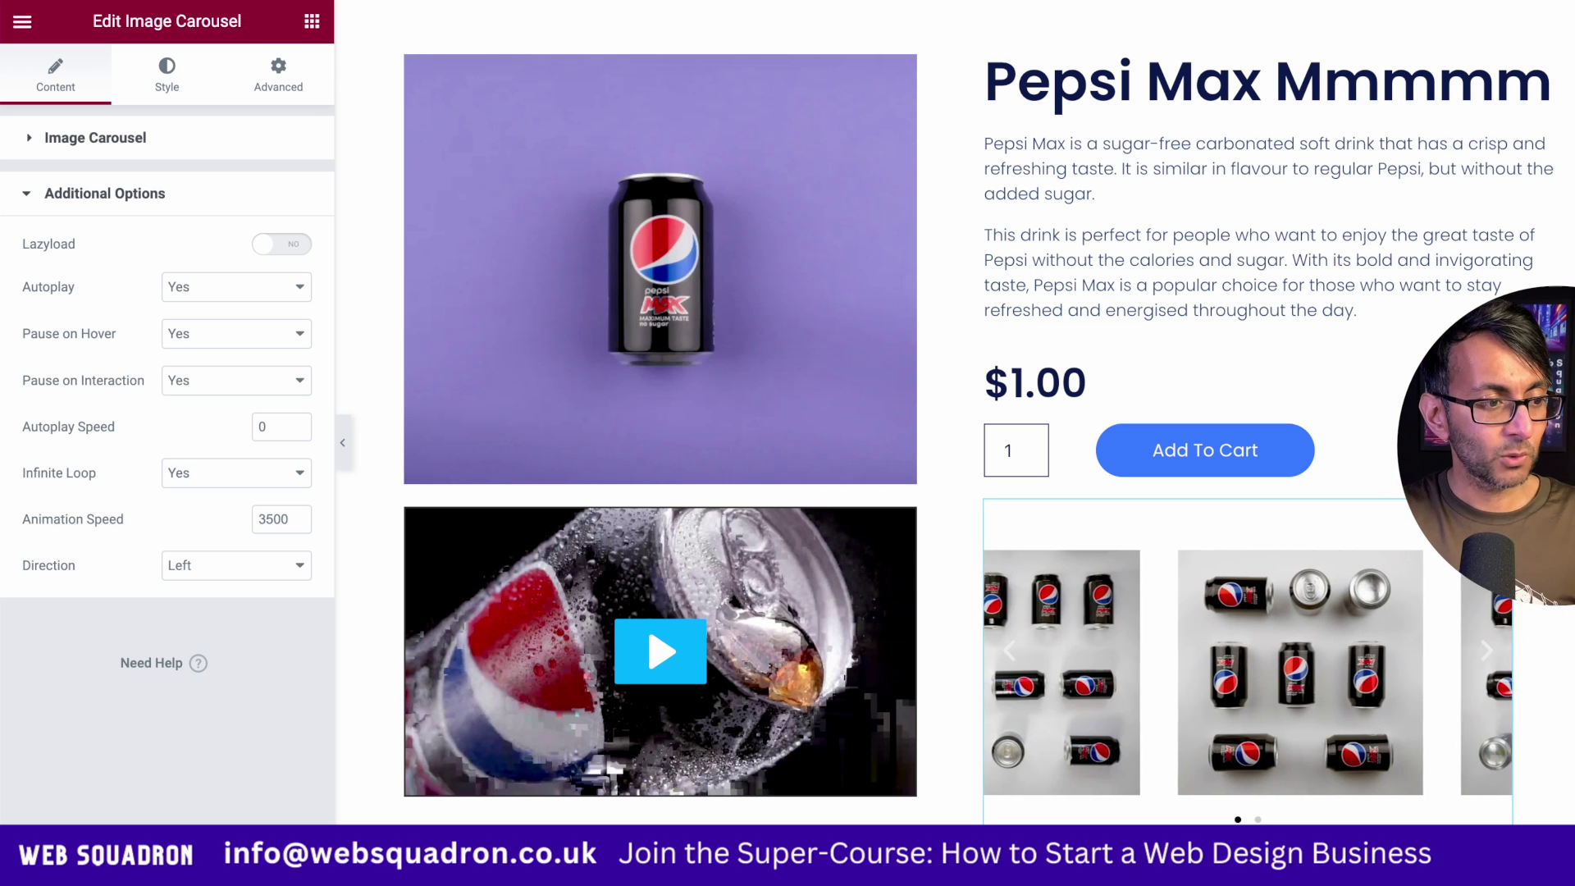
{"action": "left_click", "coordinate": [278, 75]}
{"action": "scroll", "coordinate": [168, 434], "scroll_direction": "down", "scroll_amount": 8}
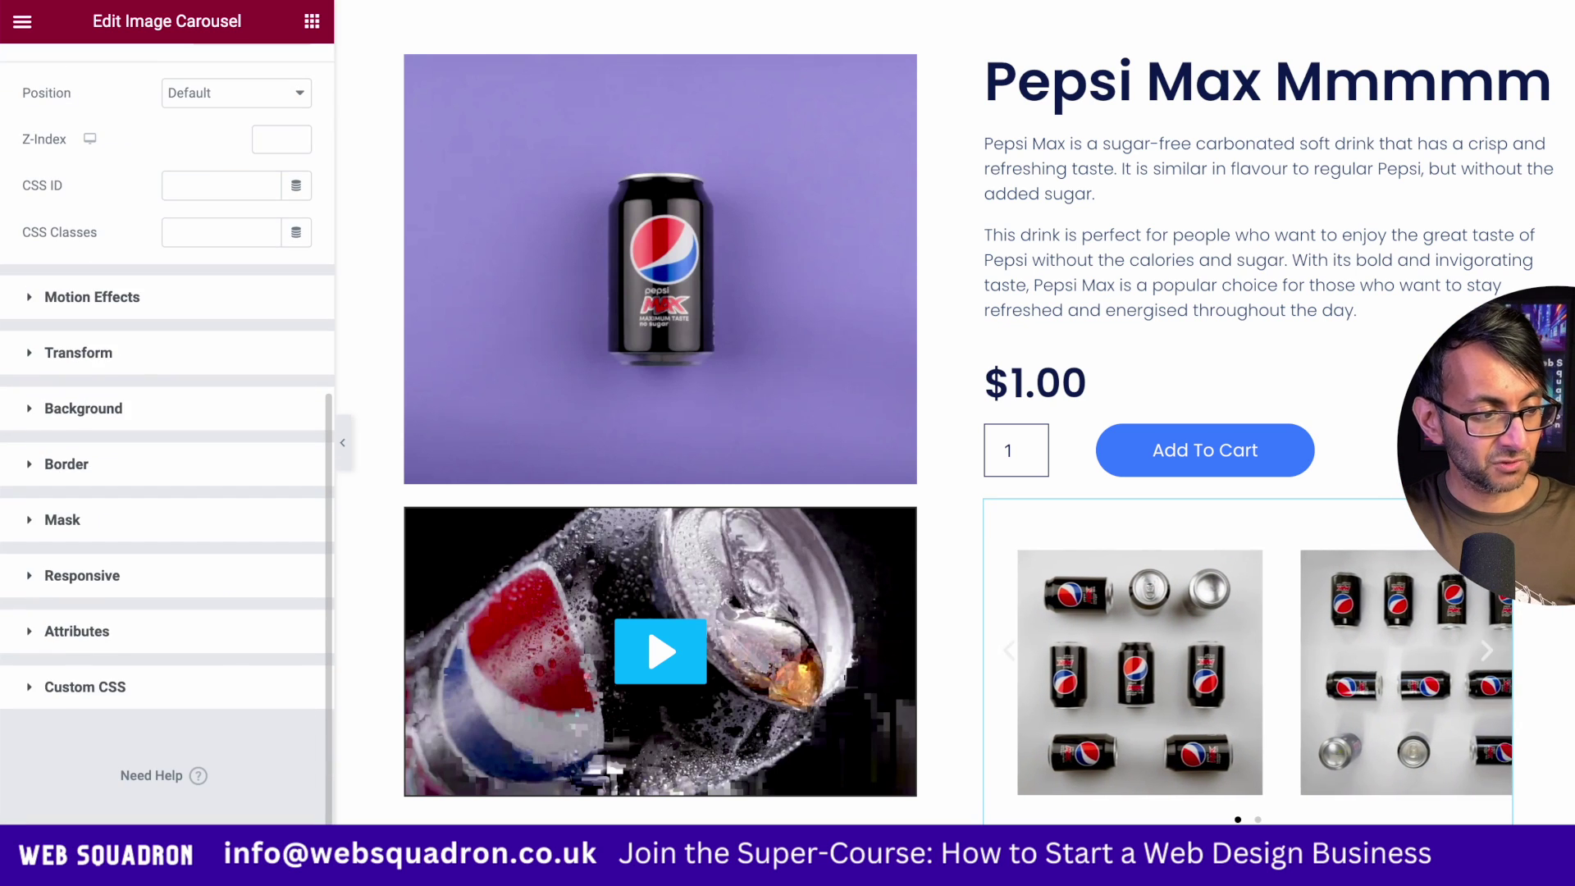
{"action": "left_click", "coordinate": [85, 686]}
{"action": "scroll", "coordinate": [168, 435], "scroll_direction": "down", "scroll_amount": 3}
{"action": "left_click", "coordinate": [74, 476]}
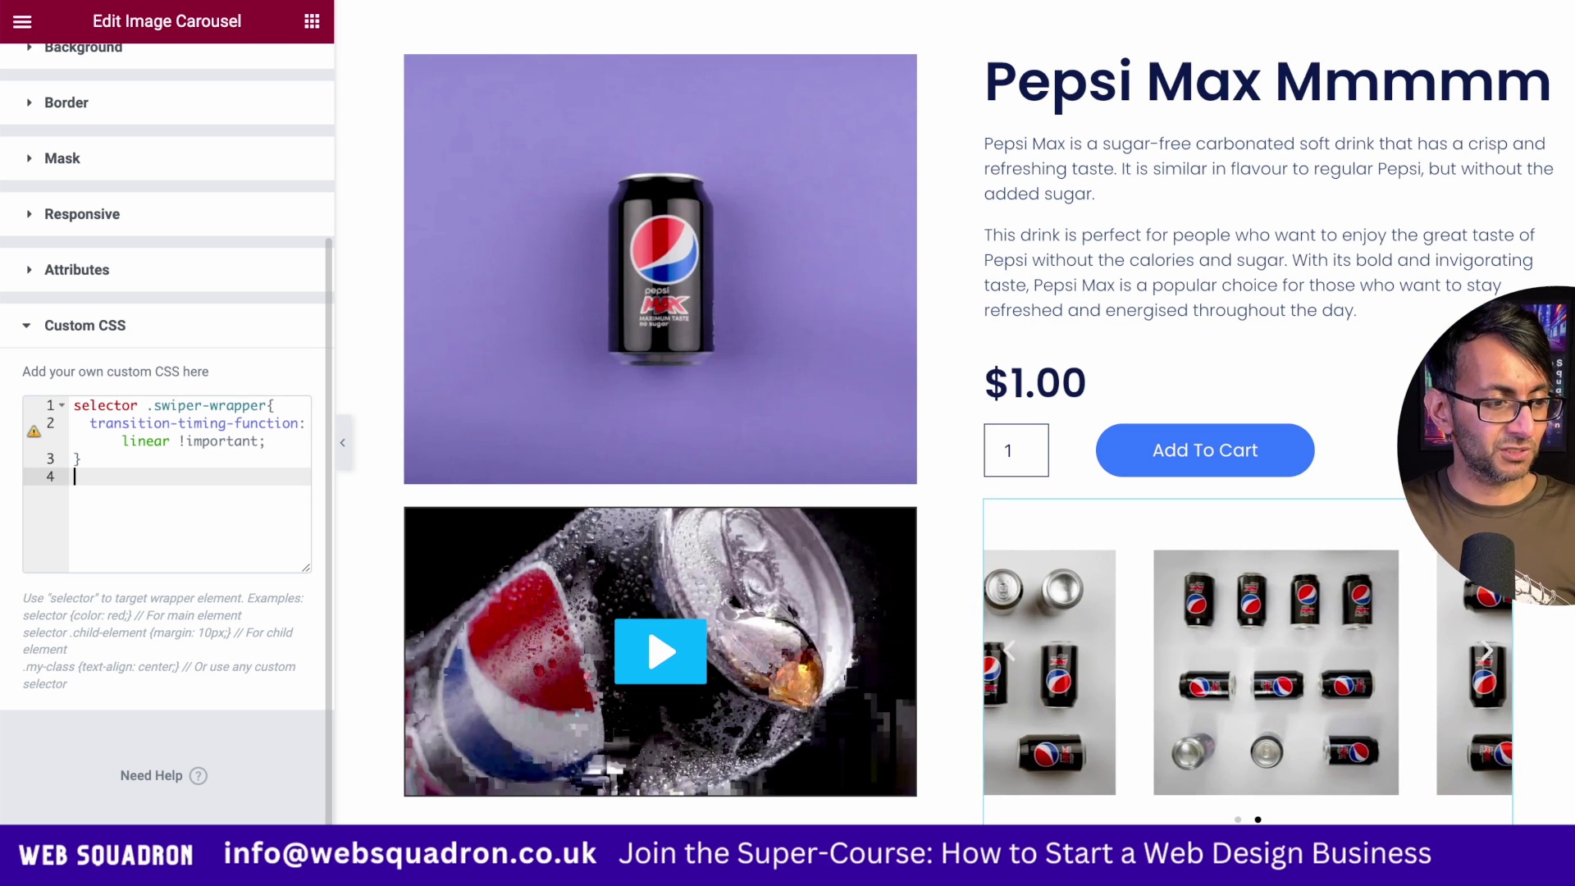
Compare the Product Images lightbox in the other template with the custom layout, viewed without the editing panel.
{"action": "left_click", "coordinate": [343, 443]}
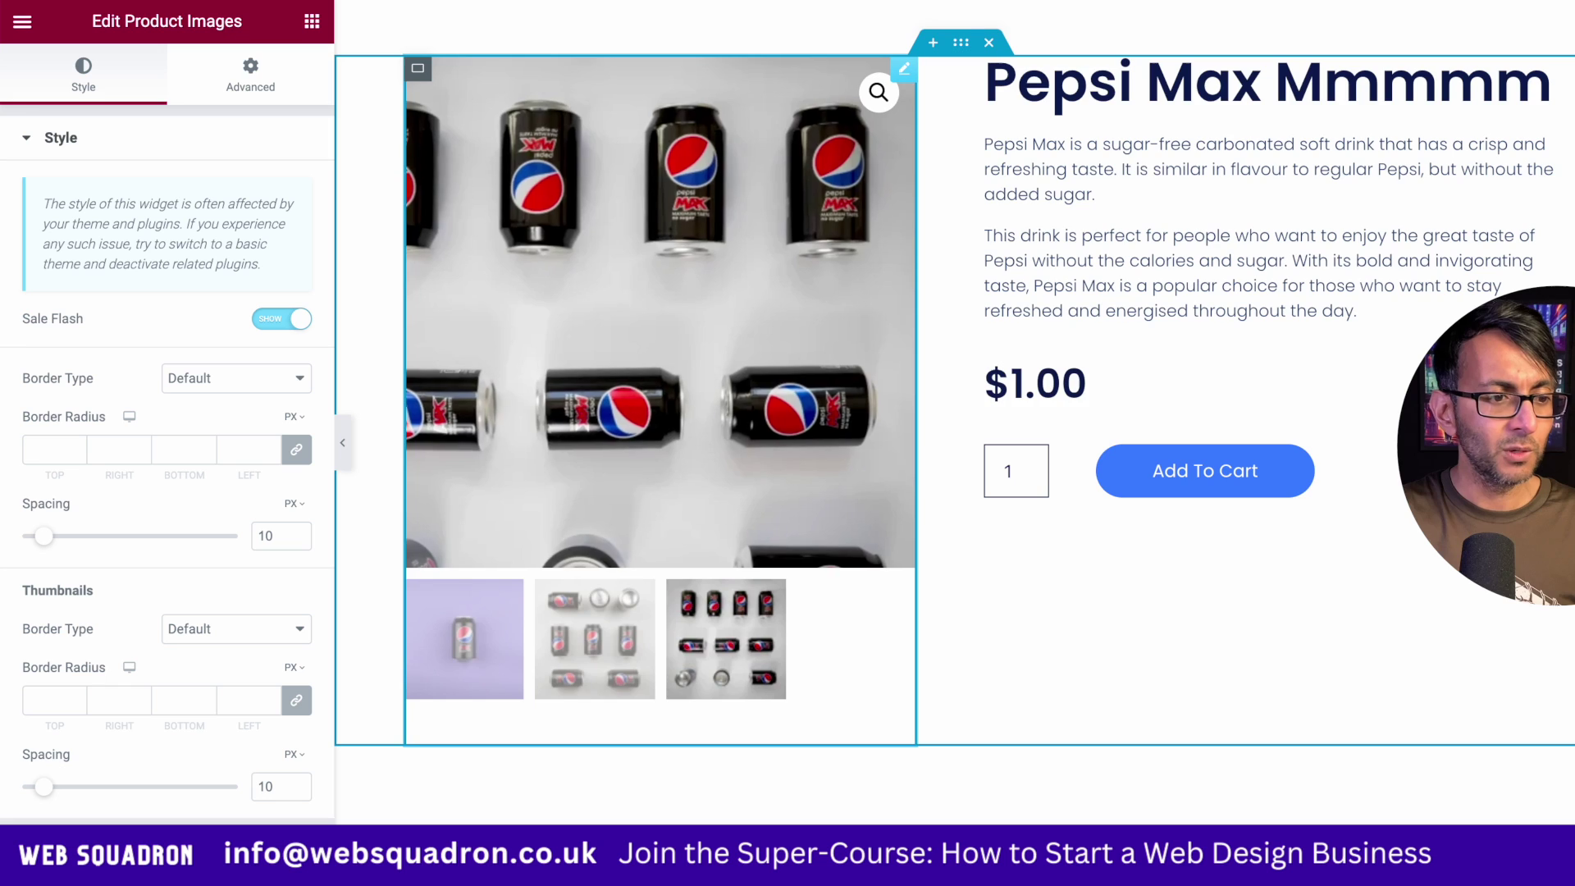
{"action": "left_click", "coordinate": [877, 92]}
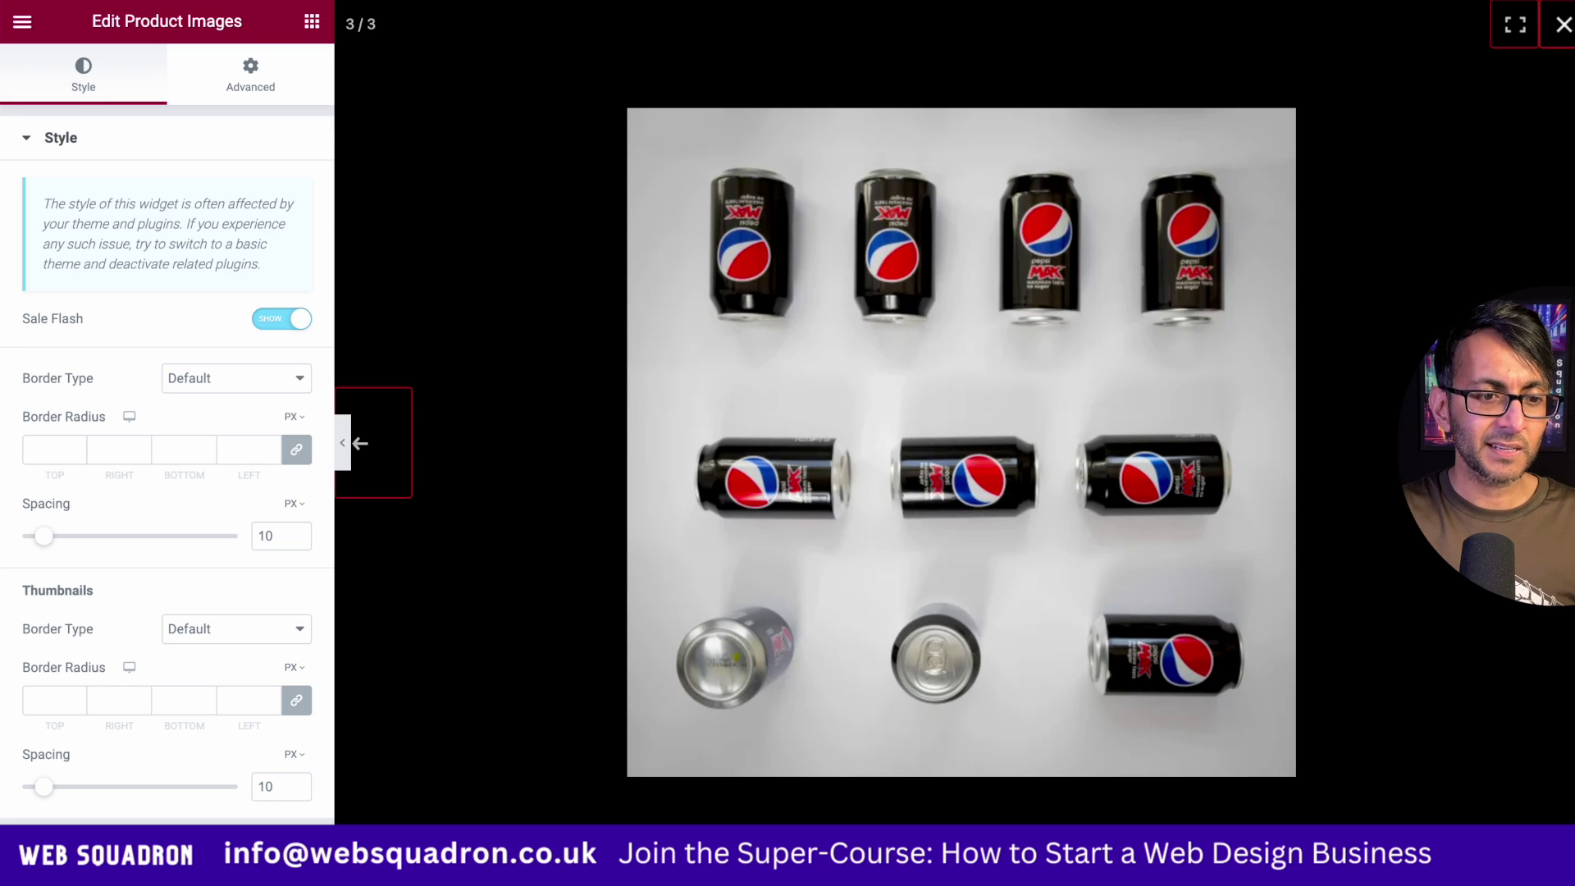
{"action": "key", "text": "Escape"}
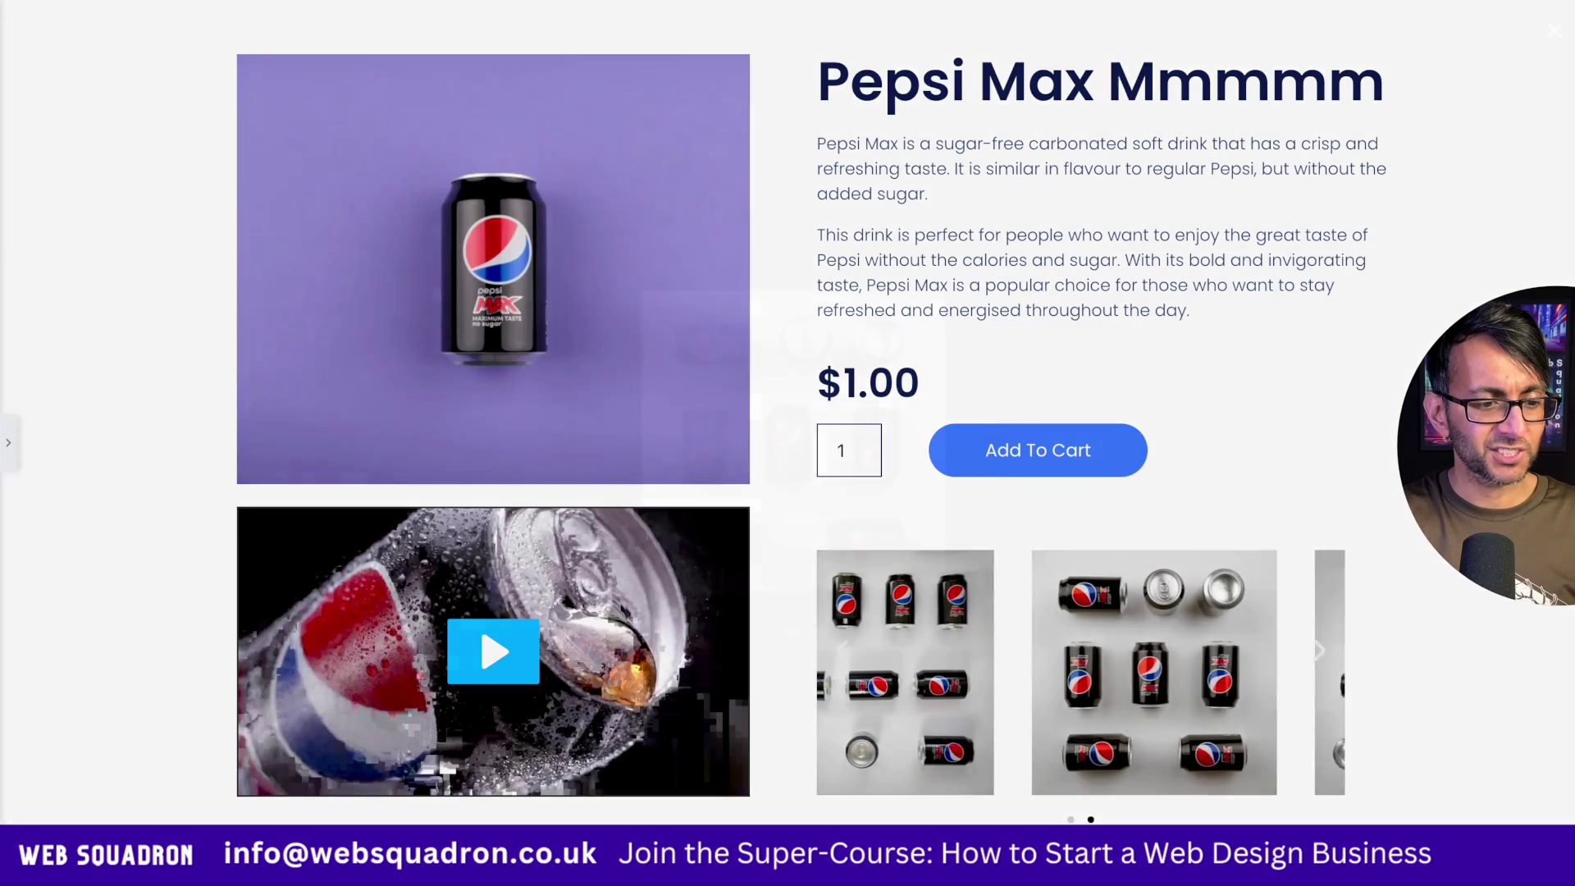
{"action": "key", "text": "Escape"}
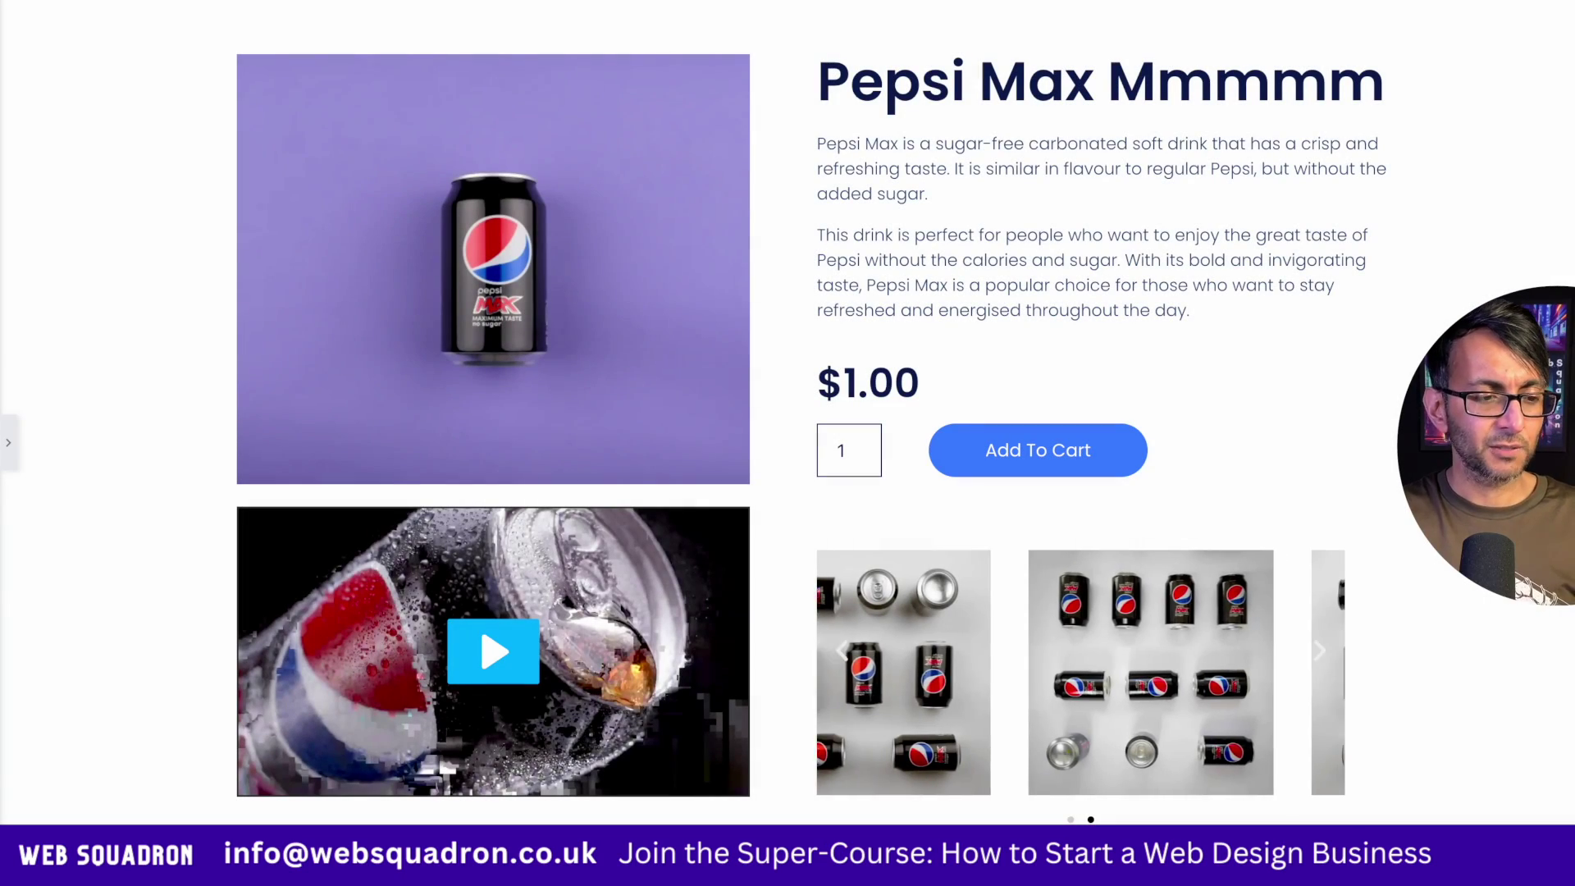